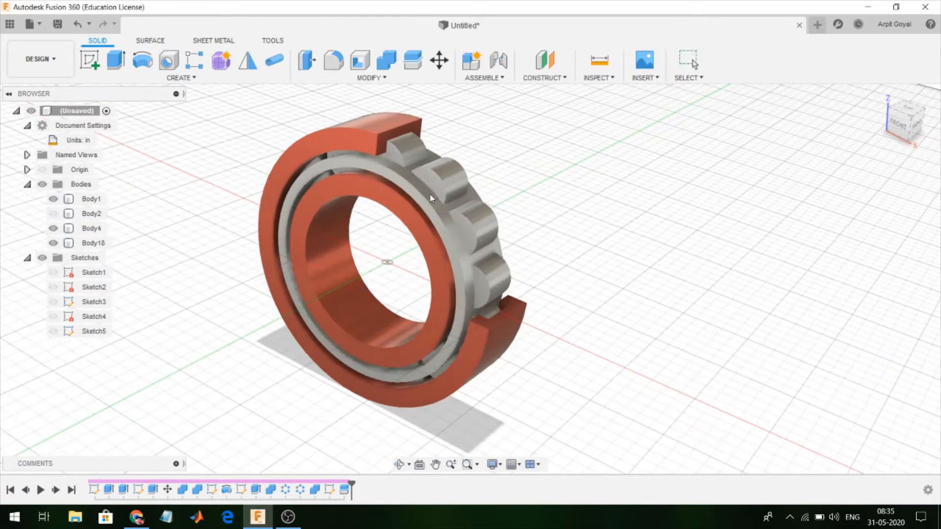
{"action": "scroll", "coordinate": [434, 192], "scroll_direction": "down", "scroll_amount": 2}
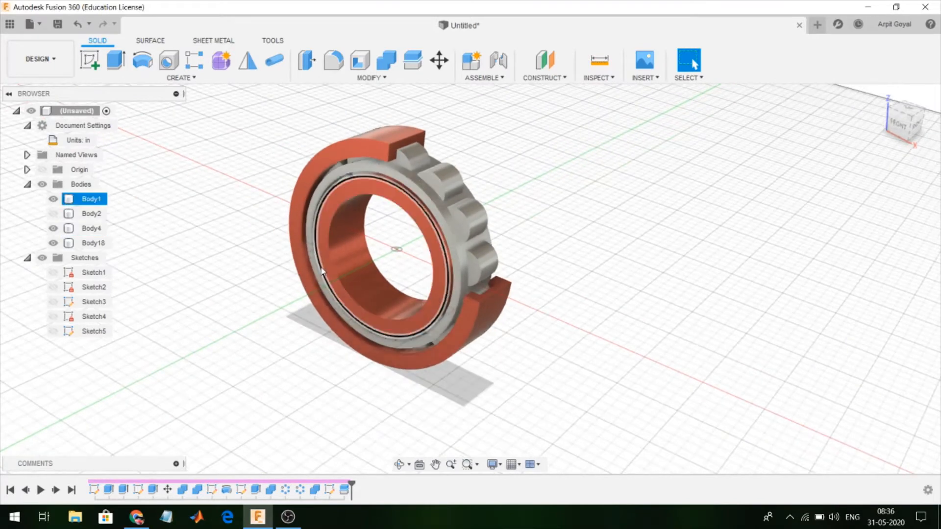
{"action": "key", "text": "Escape"}
{"action": "left_click", "coordinate": [53, 214]}
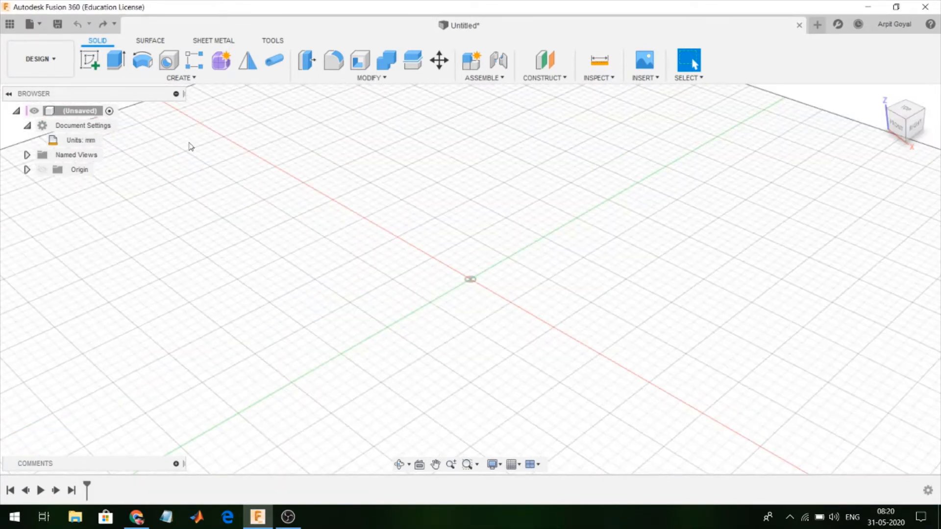
Change the document's active units to inches.
{"action": "left_click", "coordinate": [109, 140]}
{"action": "left_click", "coordinate": [889, 181]}
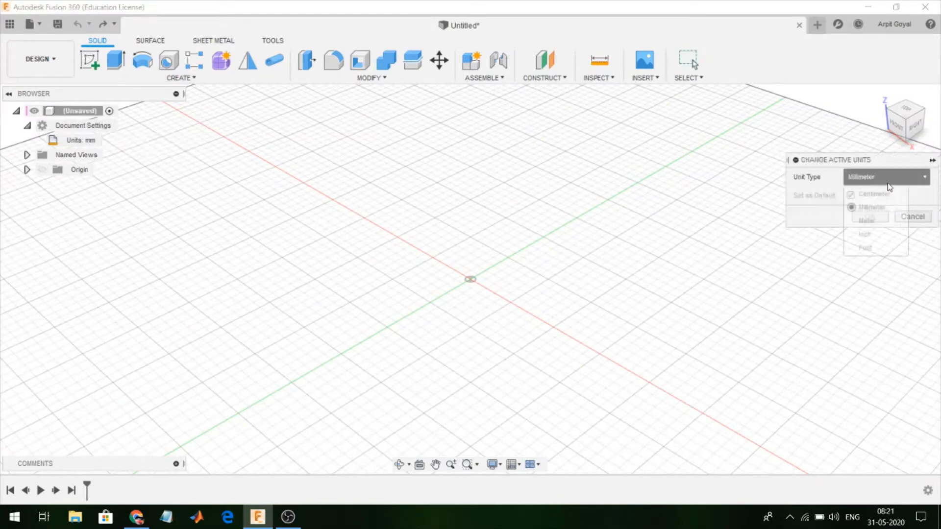
{"action": "left_click", "coordinate": [885, 235]}
{"action": "left_click", "coordinate": [872, 218]}
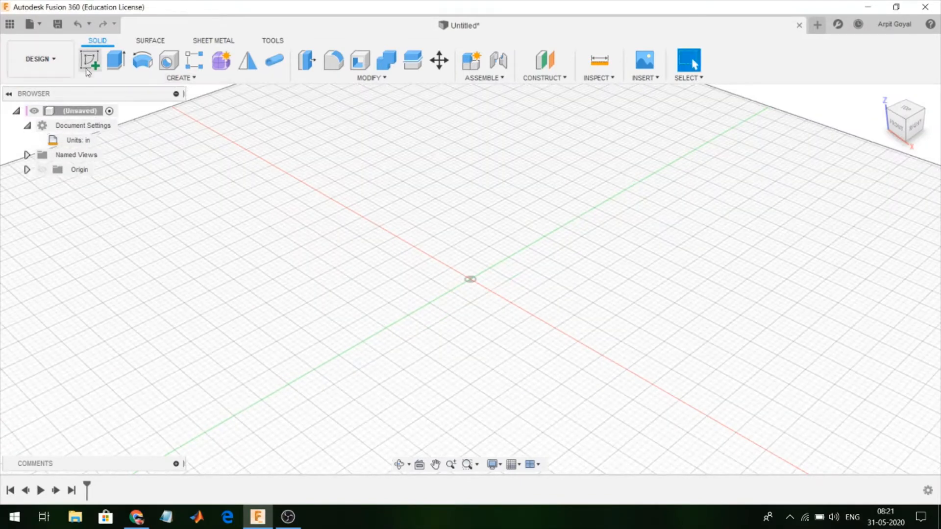
Start a sketch on the front plane and draw a circle of 1.181 in diameter centred on the origin.
{"action": "left_click", "coordinate": [90, 60]}
{"action": "left_click", "coordinate": [431, 353]}
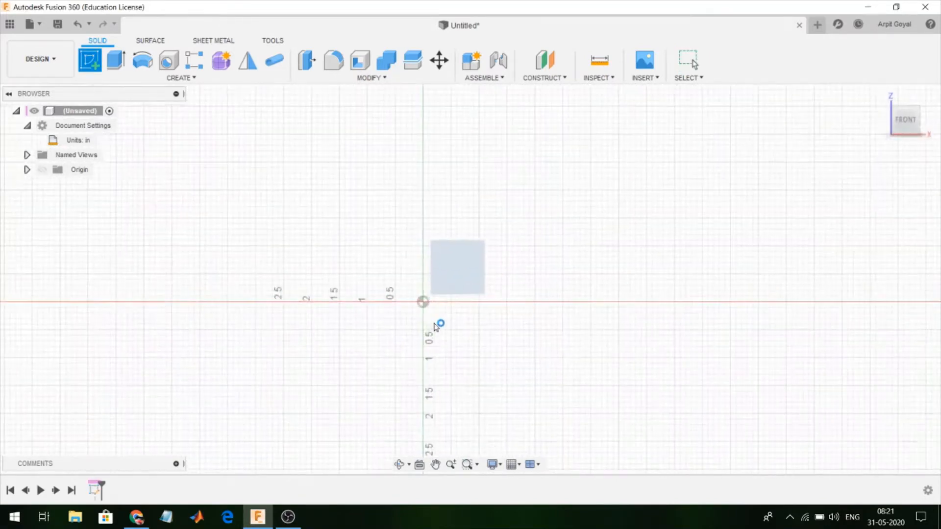
{"action": "left_click", "coordinate": [142, 60]}
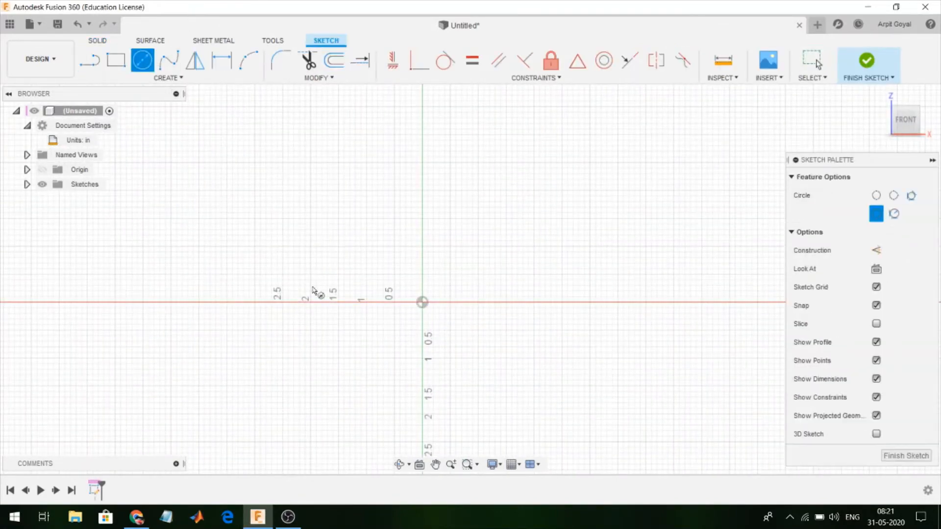
{"action": "left_click", "coordinate": [422, 302]}
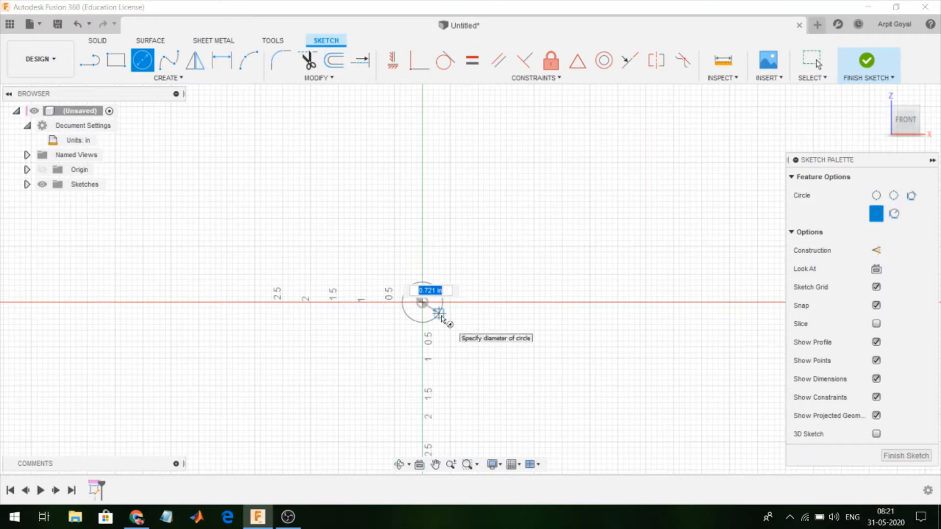
{"action": "type", "text": "1.18"}
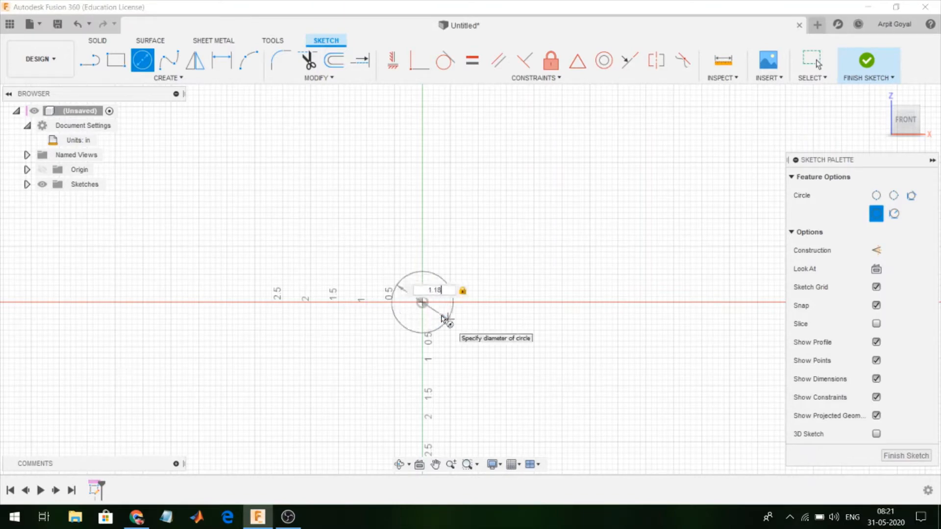
{"action": "key", "text": "Return"}
{"action": "key", "text": "Return"}
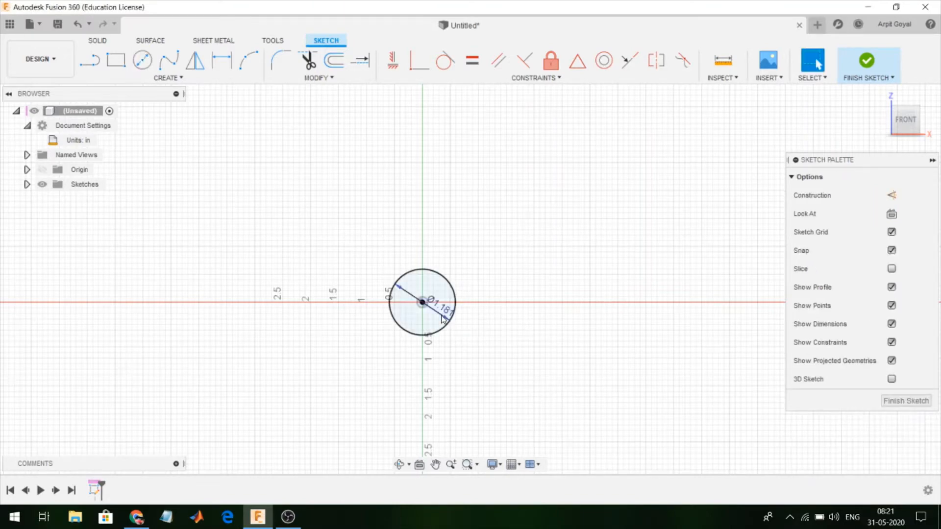
Draw a second circle of 1.504 in diameter, concentric with the first at the origin.
{"action": "left_click", "coordinate": [142, 59]}
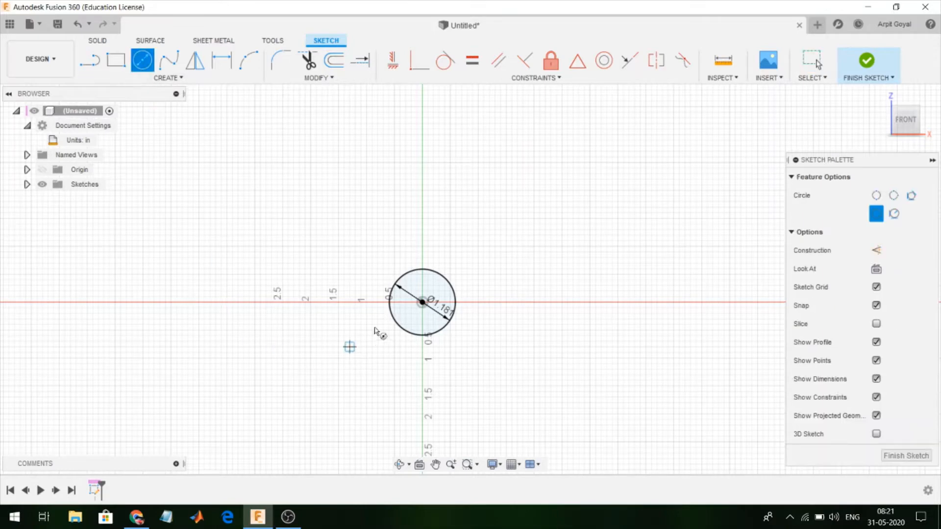
{"action": "left_click", "coordinate": [423, 302]}
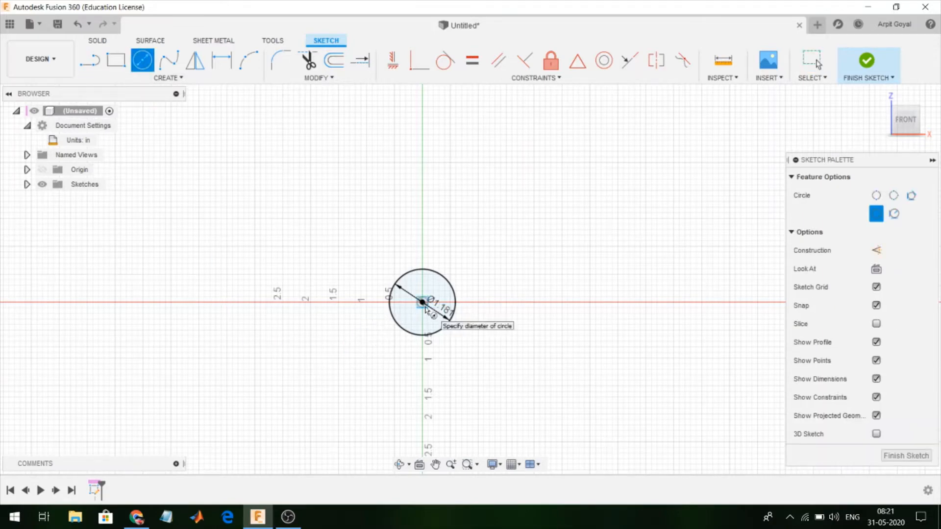
{"action": "type", "text": "1.504"}
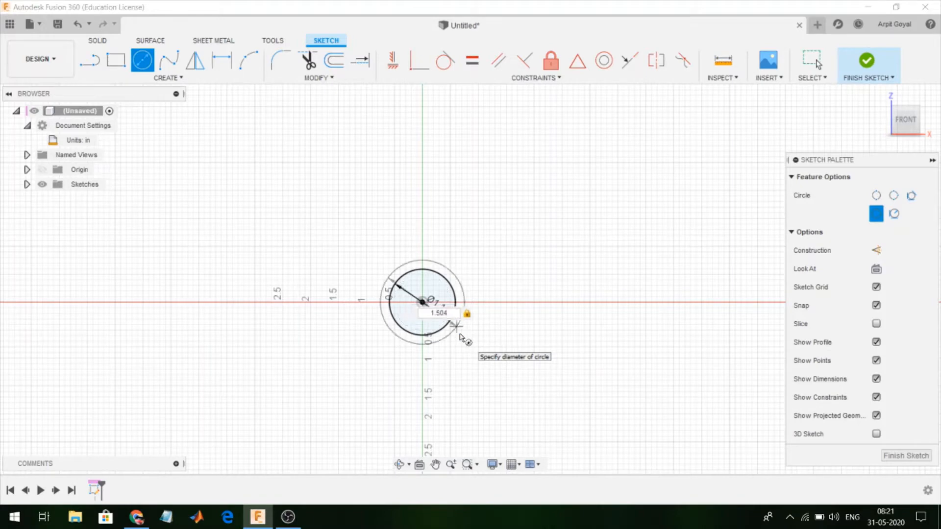
{"action": "key", "text": "Return"}
{"action": "key", "text": "Escape"}
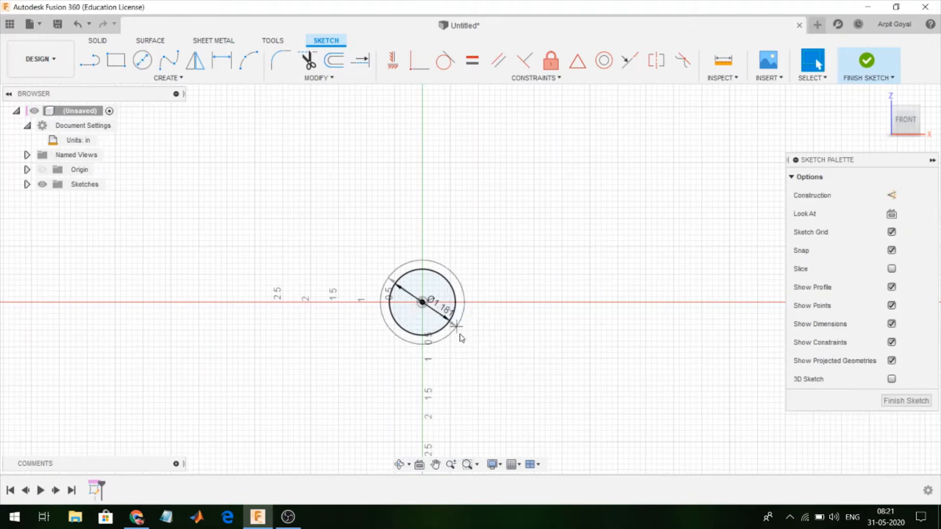
{"action": "left_click", "coordinate": [149, 68]}
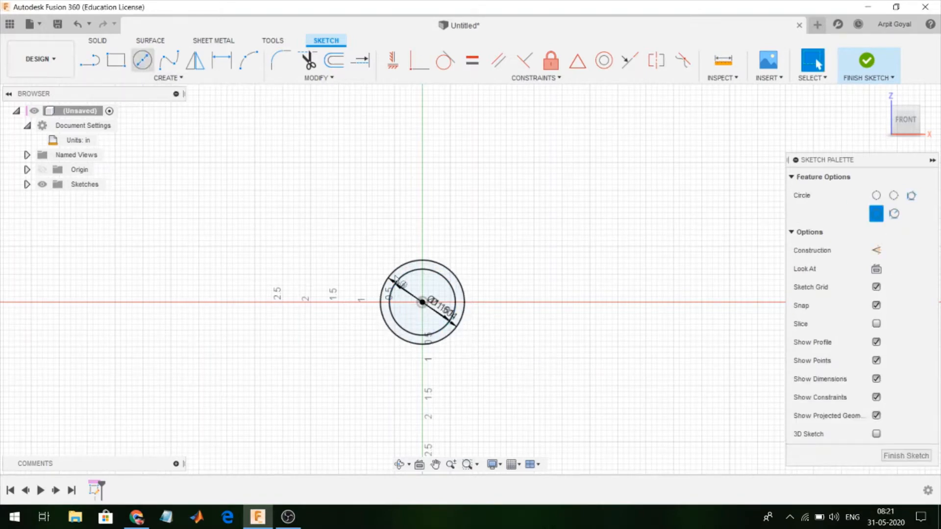
{"action": "left_click", "coordinate": [422, 309]}
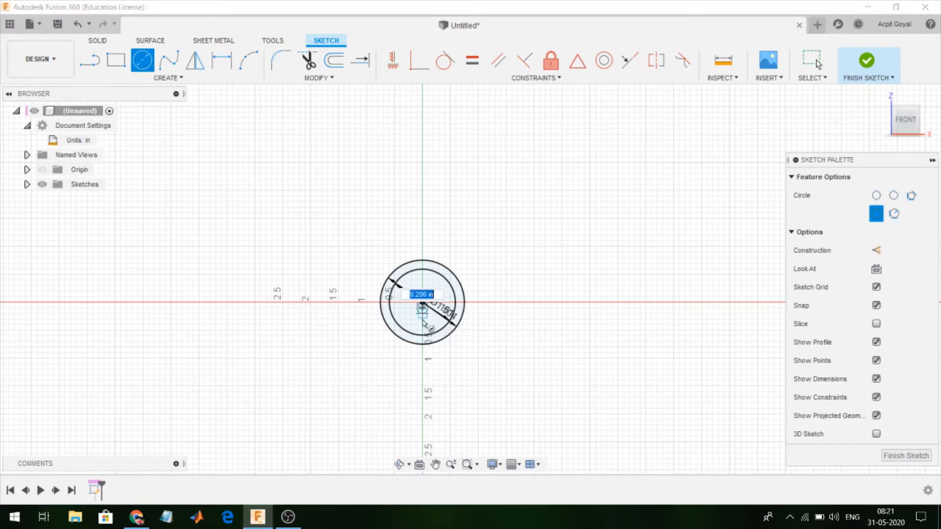
{"action": "key", "text": "Escape"}
Try to draw a circle of 1.842 in diameter around the two existing circles, and undo it.
{"action": "key", "text": "c"}
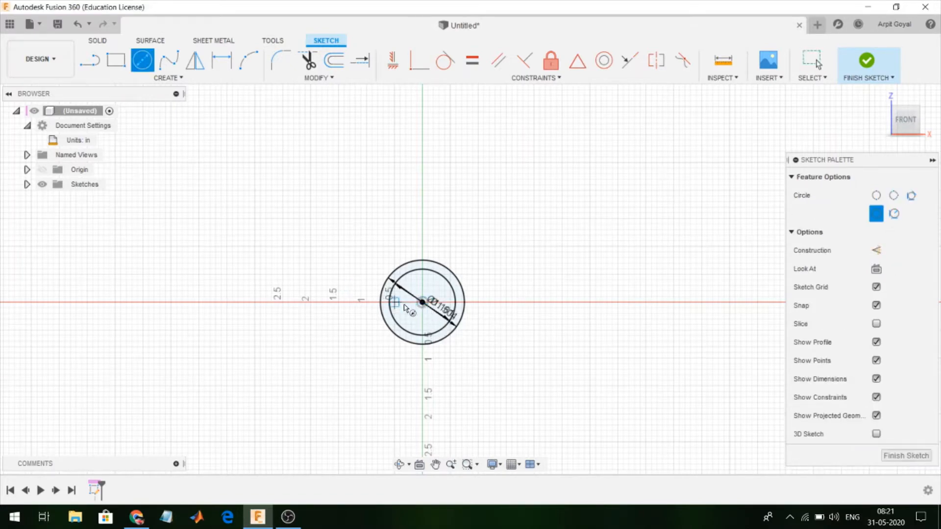
{"action": "left_click", "coordinate": [421, 303]}
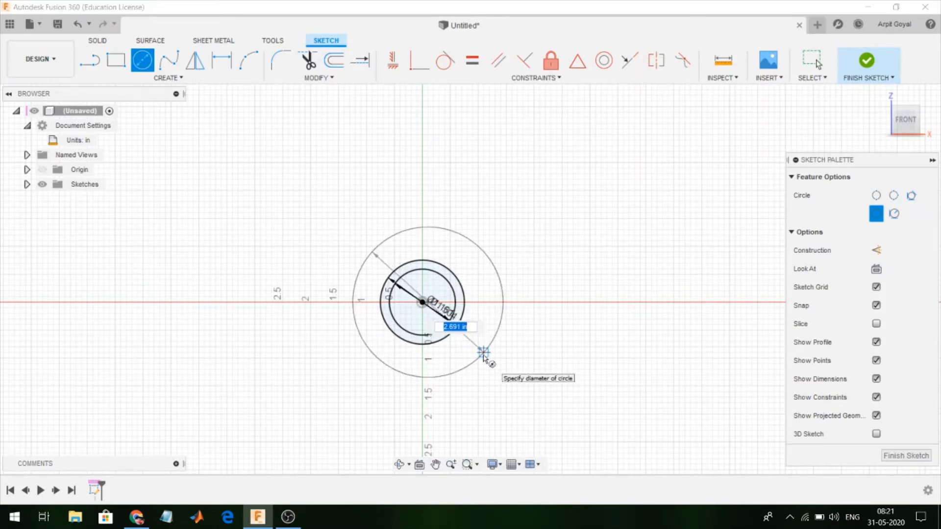
{"action": "type", "text": "1"}
{"action": "key", "text": "Tab"}
{"action": "type", "text": "42"}
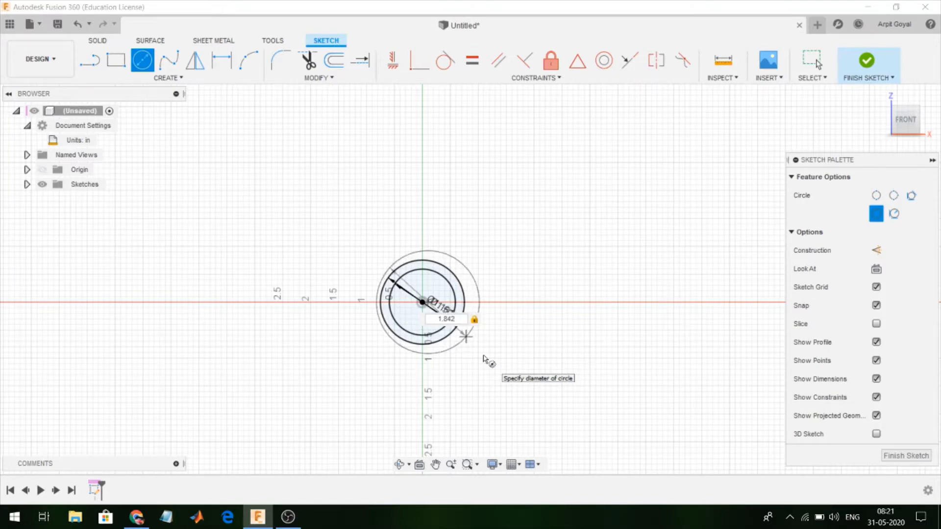
{"action": "key", "text": "Return"}
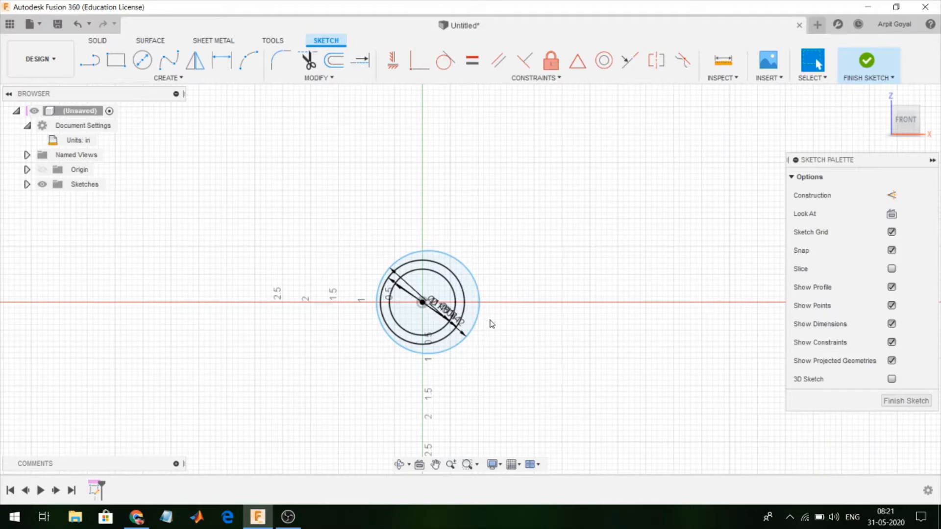
{"action": "key", "text": "ctrl+z"}
Draw a third circle of 1.842 in diameter centred exactly on the origin.
{"action": "left_click", "coordinate": [142, 60]}
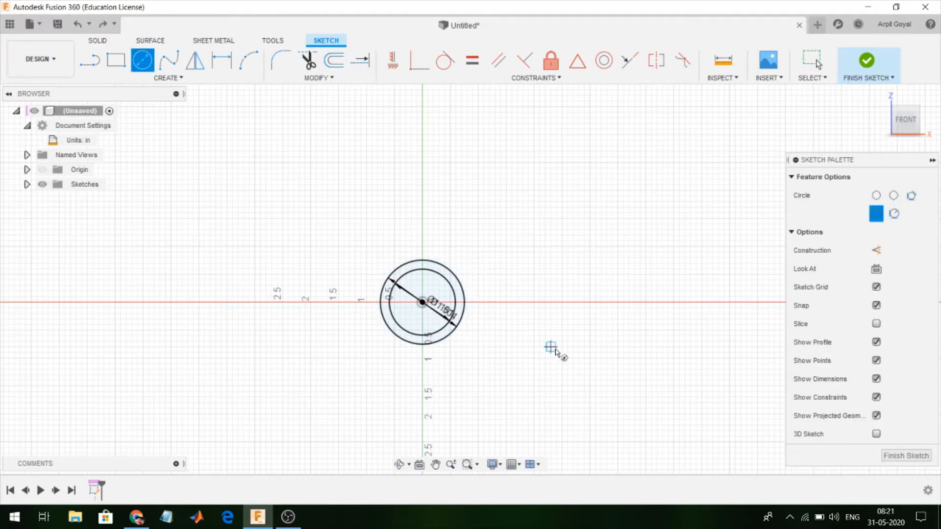
{"action": "scroll", "coordinate": [551, 347], "scroll_direction": "up", "scroll_amount": 4}
{"action": "left_click", "coordinate": [337, 274]}
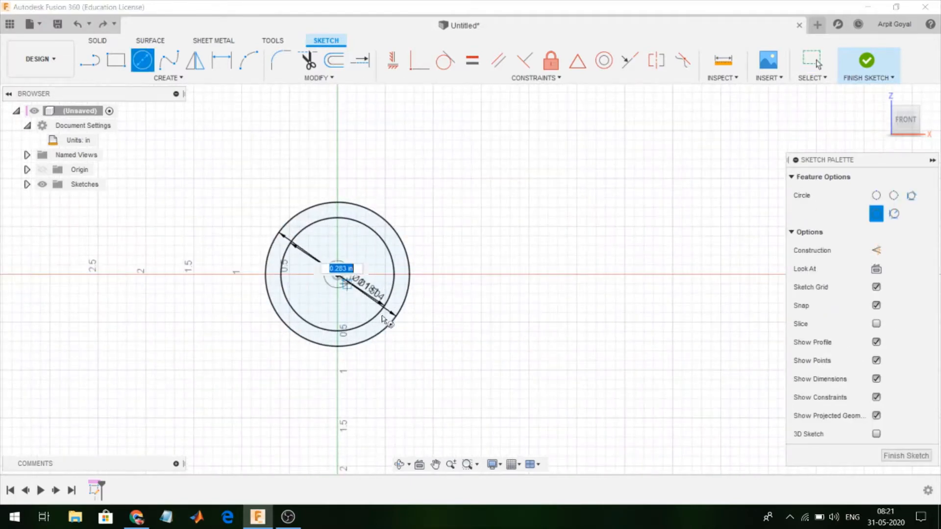
{"action": "type", "text": "1"}
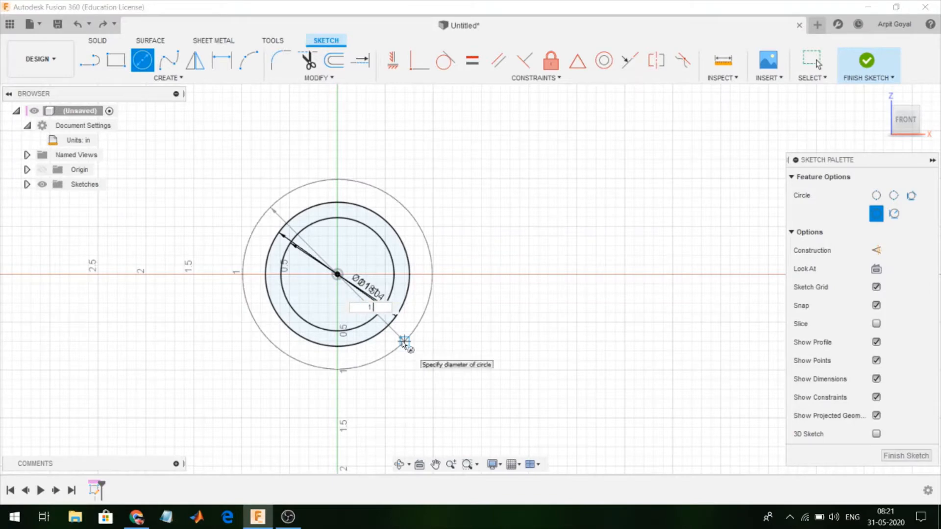
{"action": "type", "text": ".84"}
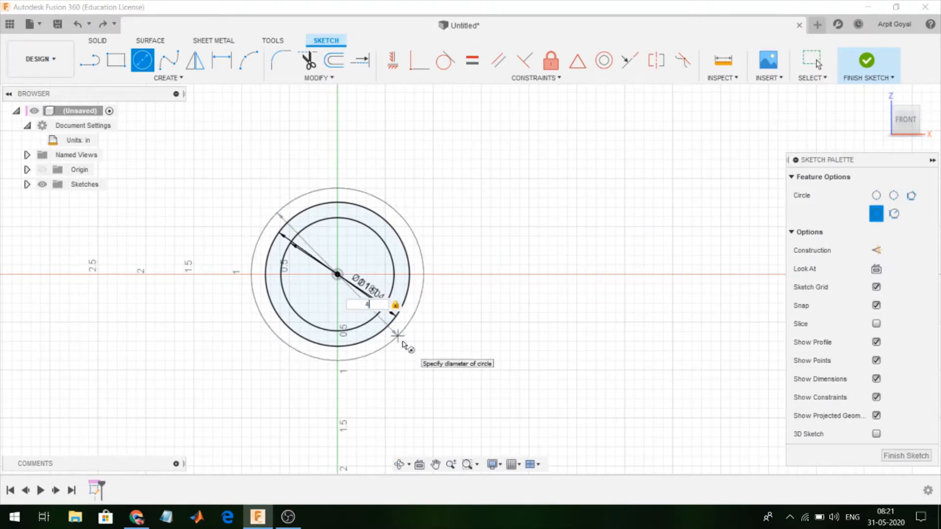
{"action": "type", "text": "2"}
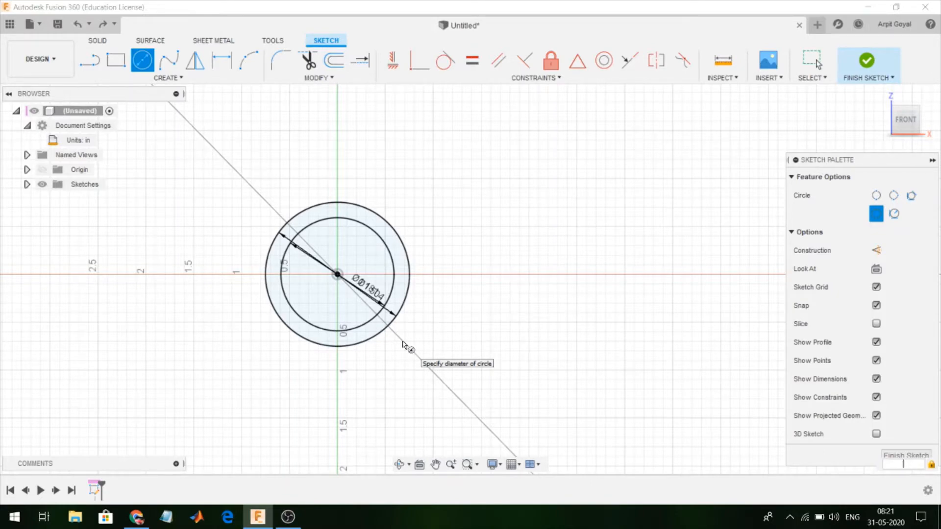
{"action": "type", "text": "1."}
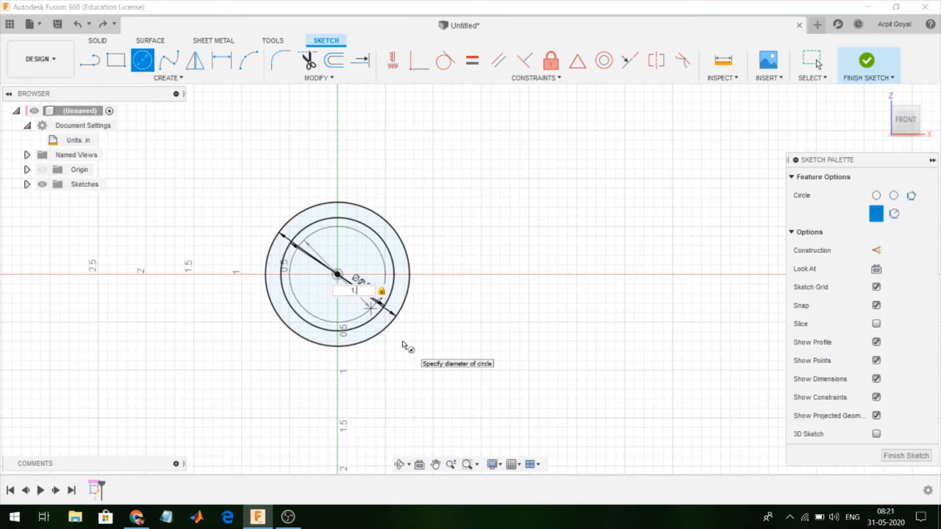
{"action": "type", "text": "842"}
{"action": "key", "text": "Return"}
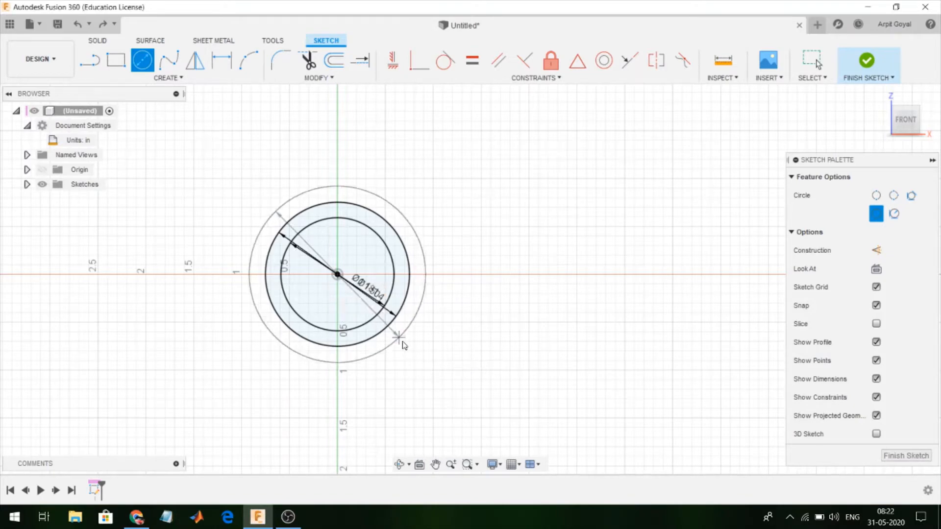
Draw an outermost concentric circle of 2.1654 in diameter at the origin and finish the sketch.
{"action": "left_click", "coordinate": [142, 59]}
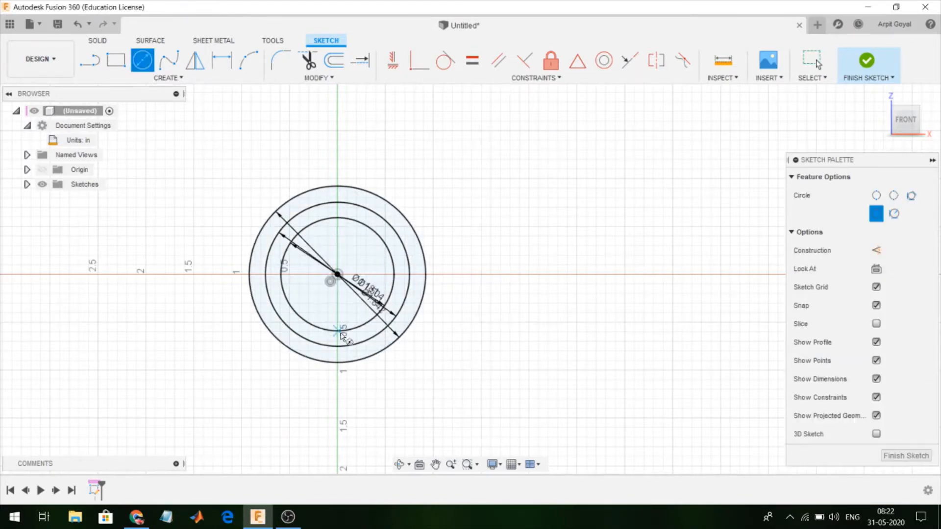
{"action": "left_click", "coordinate": [337, 274]}
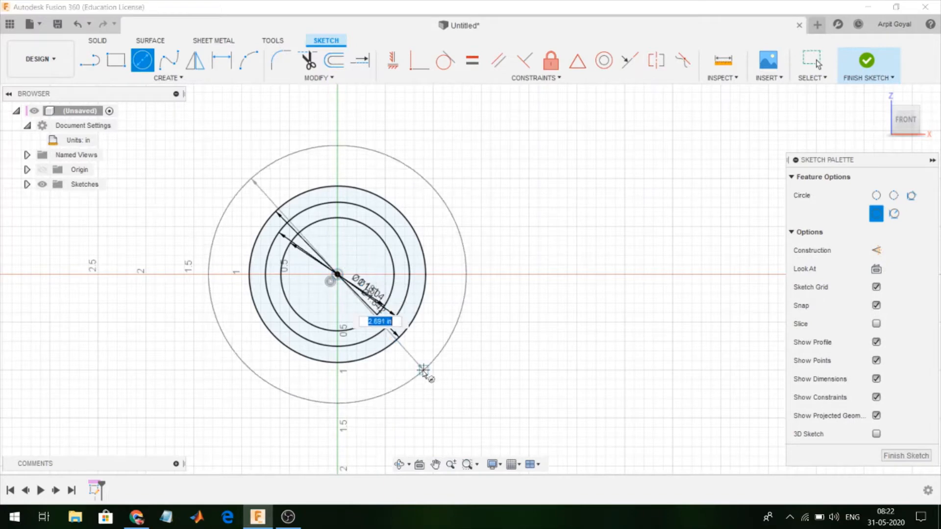
{"action": "type", "text": "2.16"}
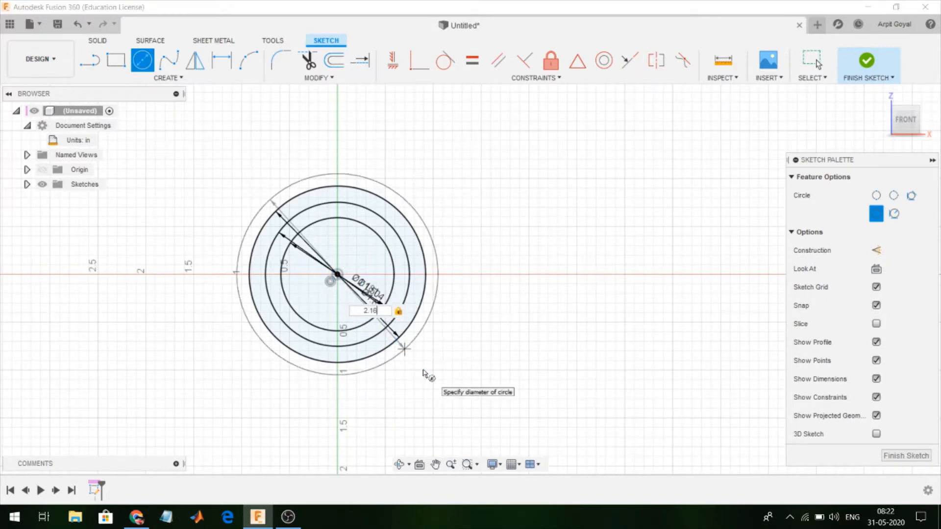
{"action": "type", "text": "54"}
{"action": "key", "text": "Return"}
{"action": "key", "text": "Escape"}
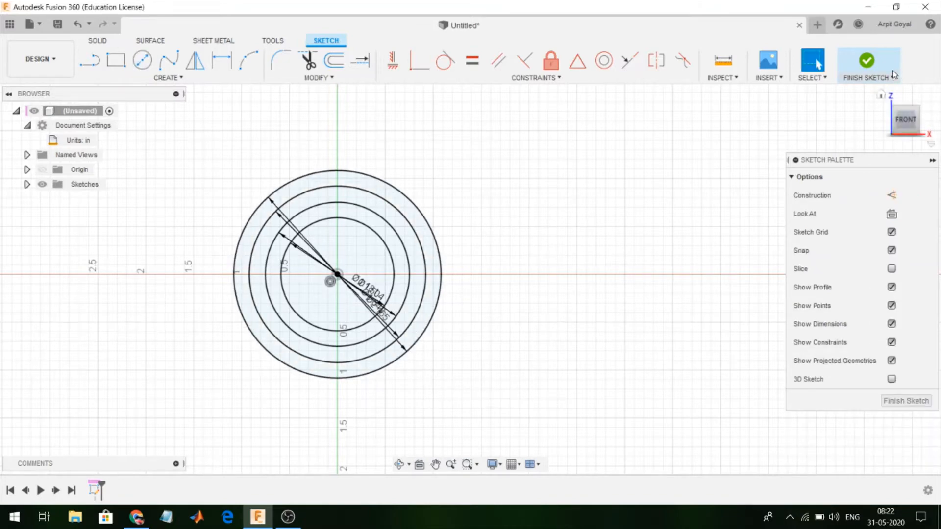
{"action": "left_click", "coordinate": [866, 63]}
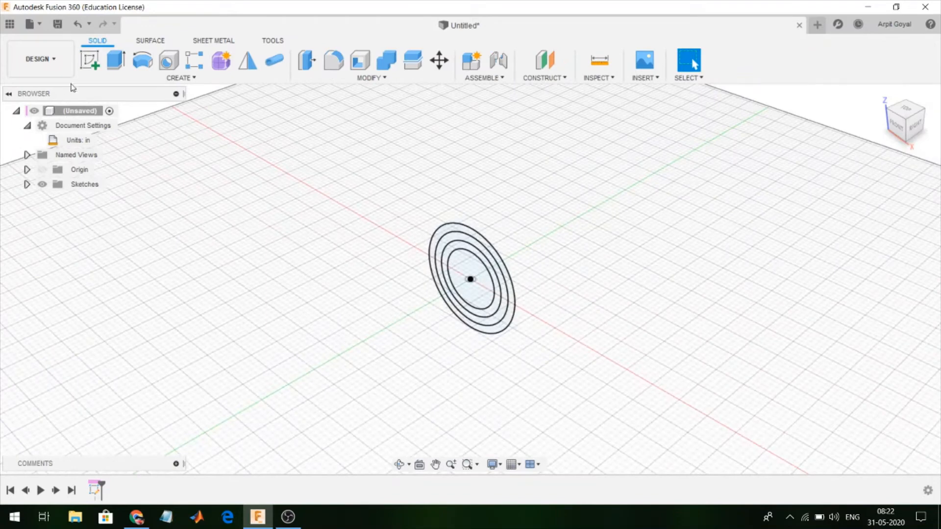
Extrude the inner ring profile symmetrically as a new body, with a whole-length distance of 0.5118 in.
{"action": "left_click", "coordinate": [116, 60]}
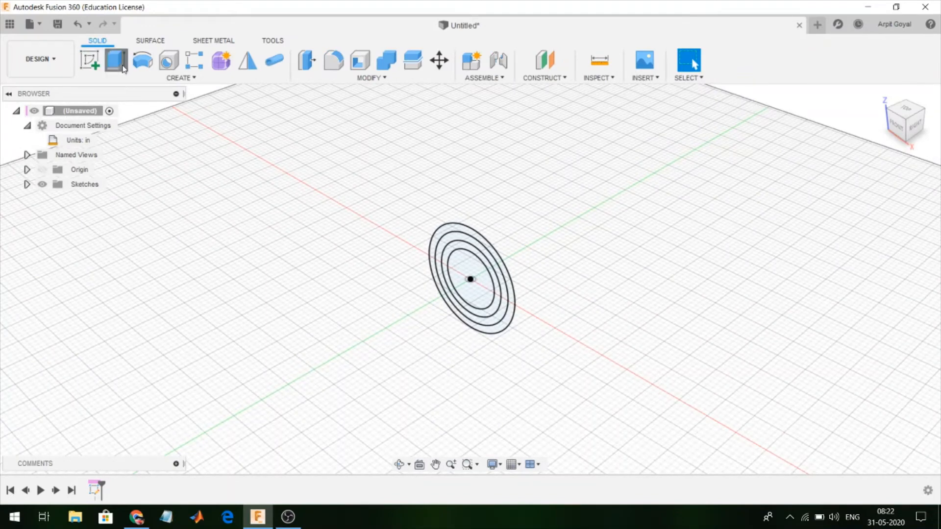
{"action": "left_click", "coordinate": [492, 272]}
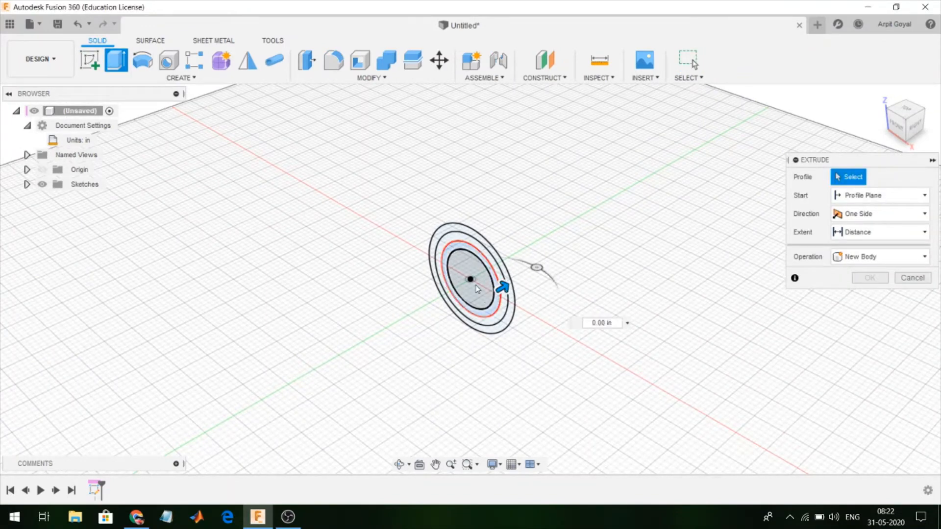
{"action": "left_click", "coordinate": [853, 214]}
{"action": "left_click", "coordinate": [885, 260]}
{"action": "left_click", "coordinate": [867, 250]}
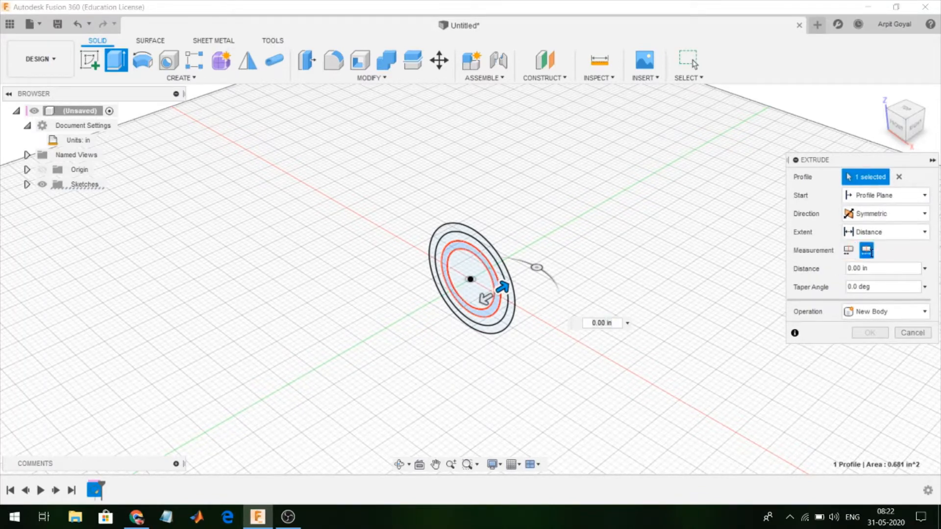
{"action": "double_click", "coordinate": [864, 269]}
{"action": "type", "text": ".5"}
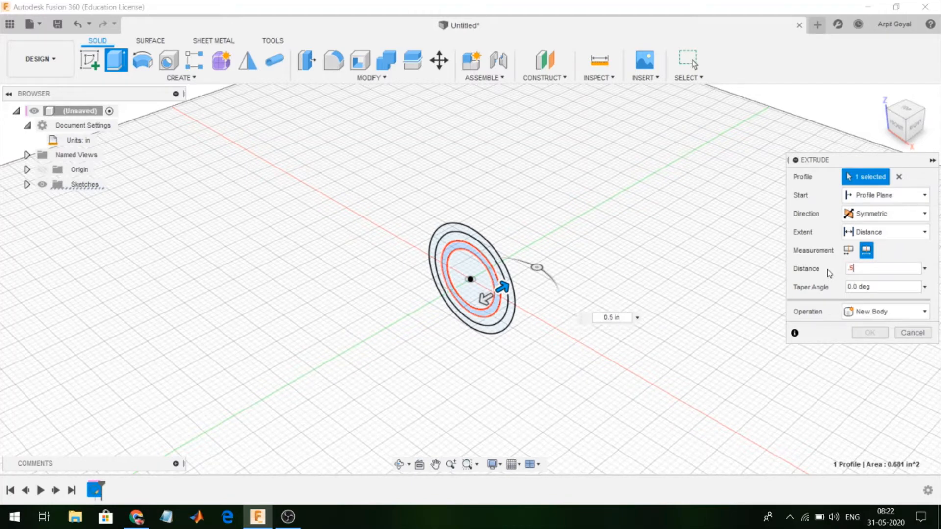
{"action": "type", "text": "118"}
{"action": "key", "text": "Return"}
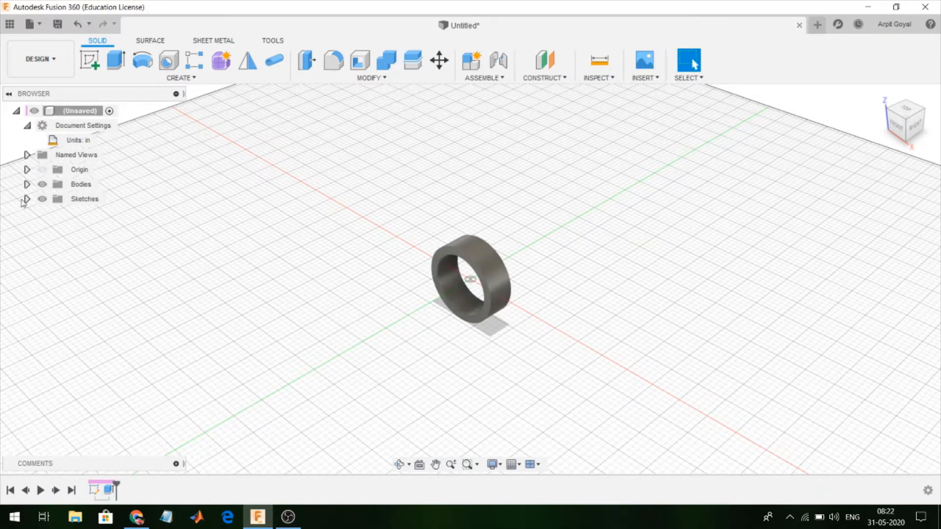
Redisplay the concentric circle sketch to extrude its outermost ring symmetrically to a 0.5118 in whole length, and hide the sketch again.
{"action": "left_click", "coordinate": [27, 199]}
{"action": "left_click", "coordinate": [53, 214]}
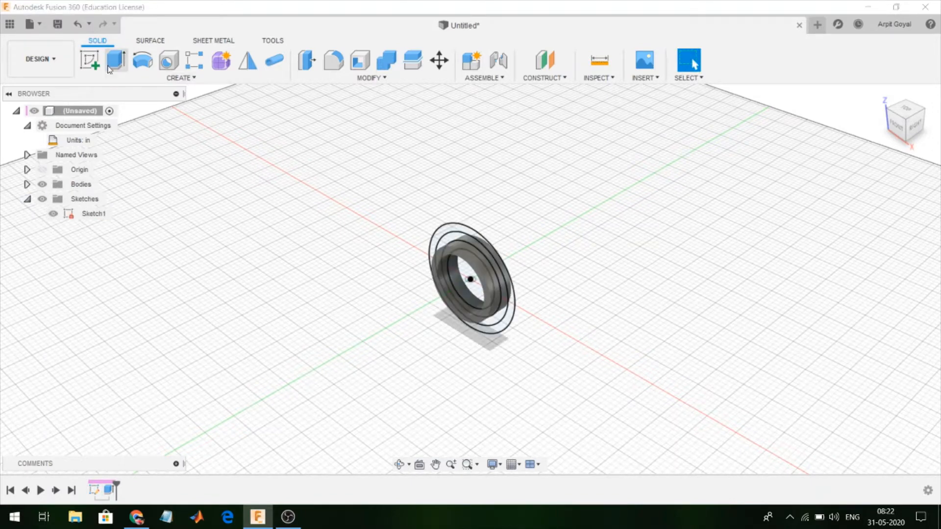
{"action": "key", "text": "e"}
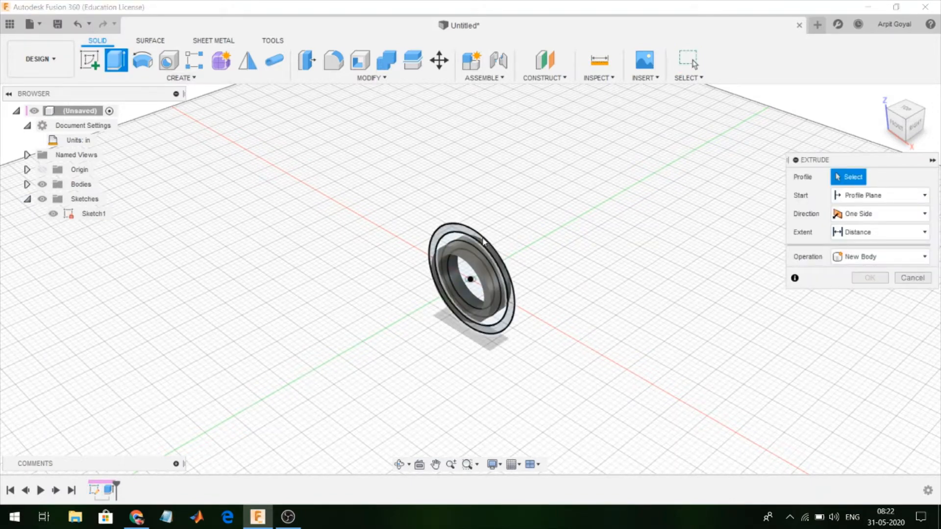
{"action": "left_click", "coordinate": [485, 243]}
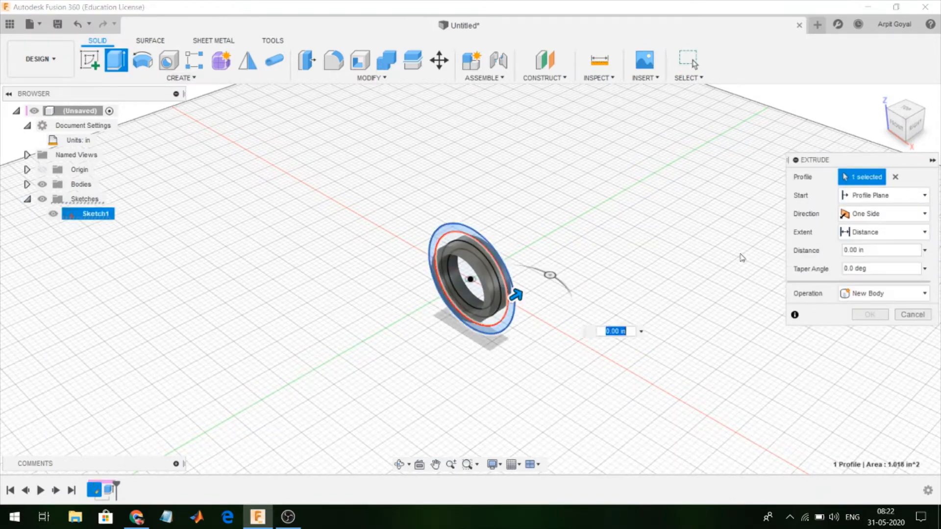
{"action": "left_click", "coordinate": [894, 232]}
{"action": "left_click", "coordinate": [882, 214]}
{"action": "left_click", "coordinate": [861, 259]}
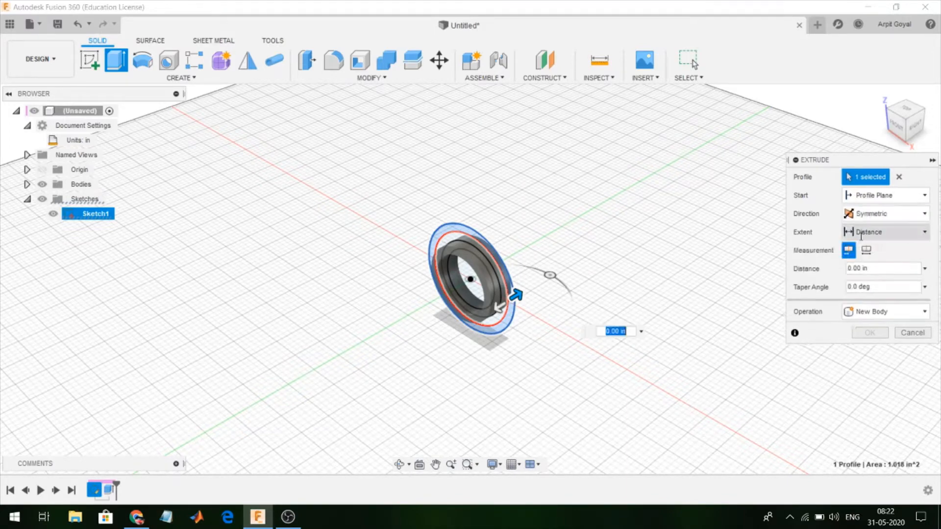
{"action": "left_click", "coordinate": [866, 250]}
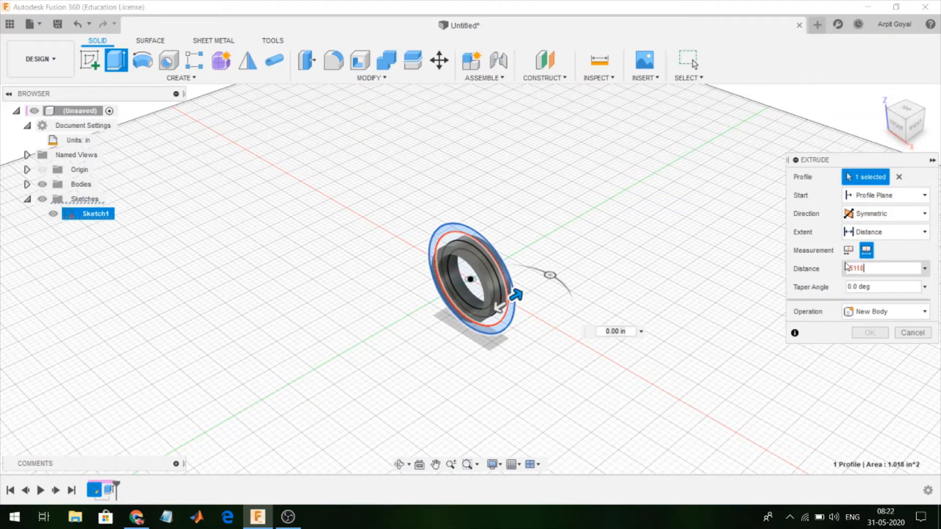
{"action": "key", "text": "Return"}
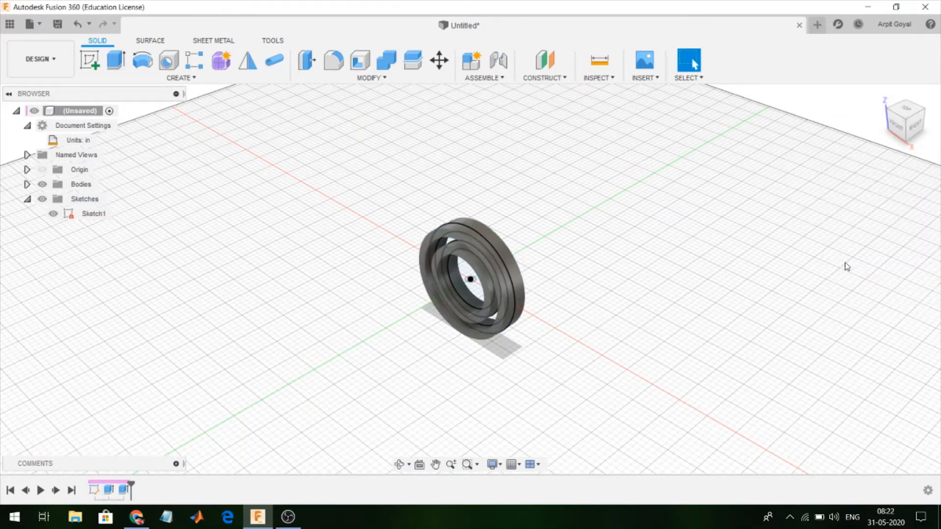
{"action": "left_click", "coordinate": [53, 214]}
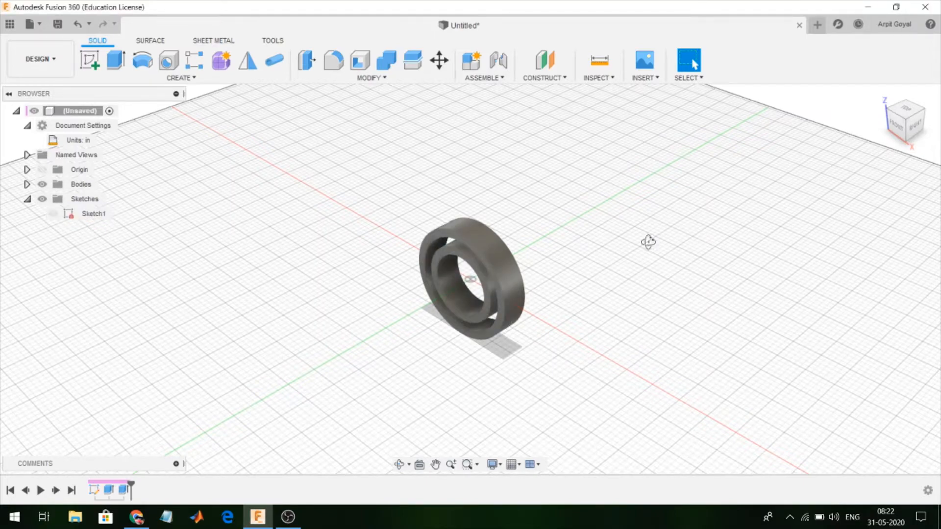
{"action": "middle_click_drag", "start_coordinate": [647, 241], "coordinate": [603, 252], "text": "shift"}
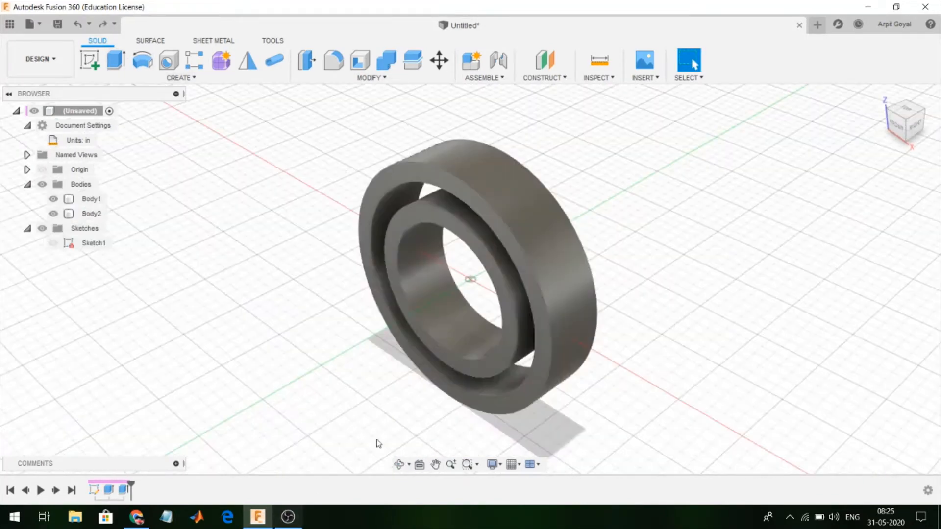
Sketch a circle of 0.338 in diameter centred on the origin of the XZ plane and finish the sketch.
{"action": "left_click", "coordinate": [89, 68]}
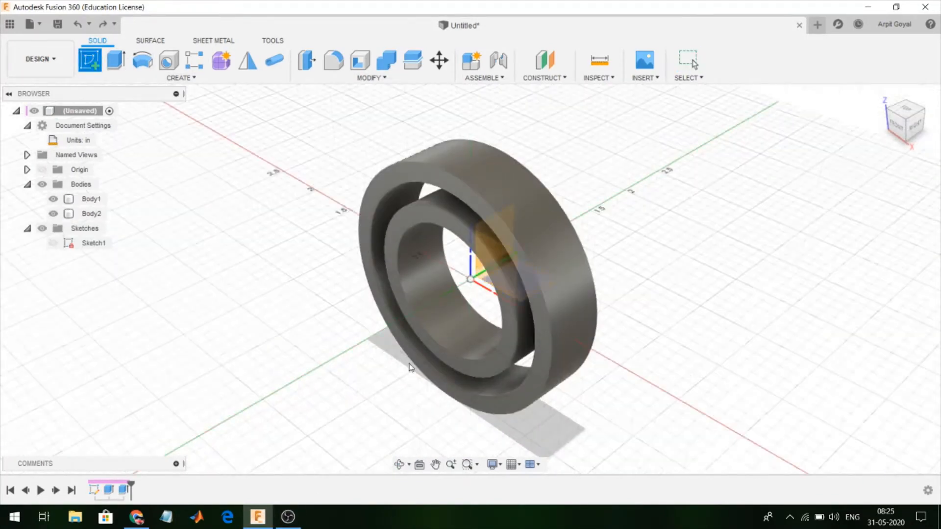
{"action": "left_click", "coordinate": [491, 290]}
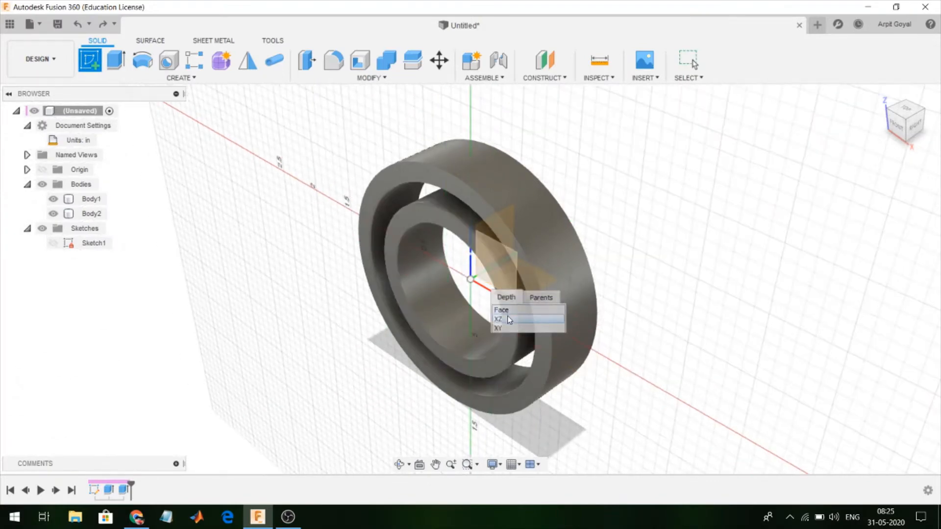
{"action": "left_click", "coordinate": [510, 320]}
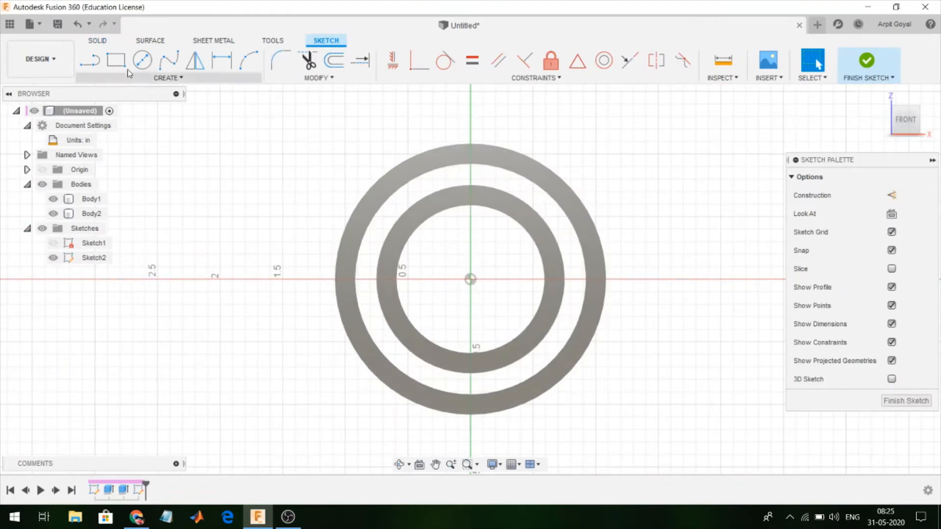
{"action": "left_click", "coordinate": [142, 61]}
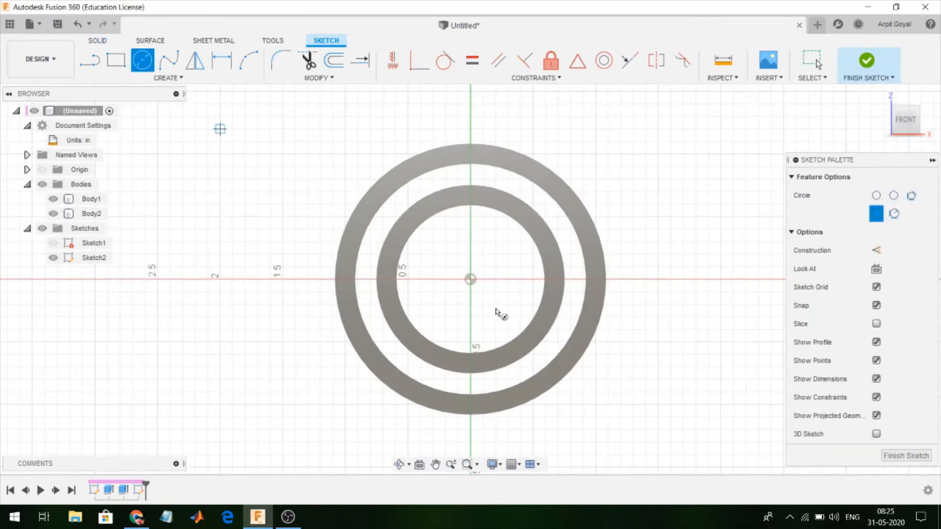
{"action": "left_click", "coordinate": [477, 286]}
{"action": "type", "text": ".3"}
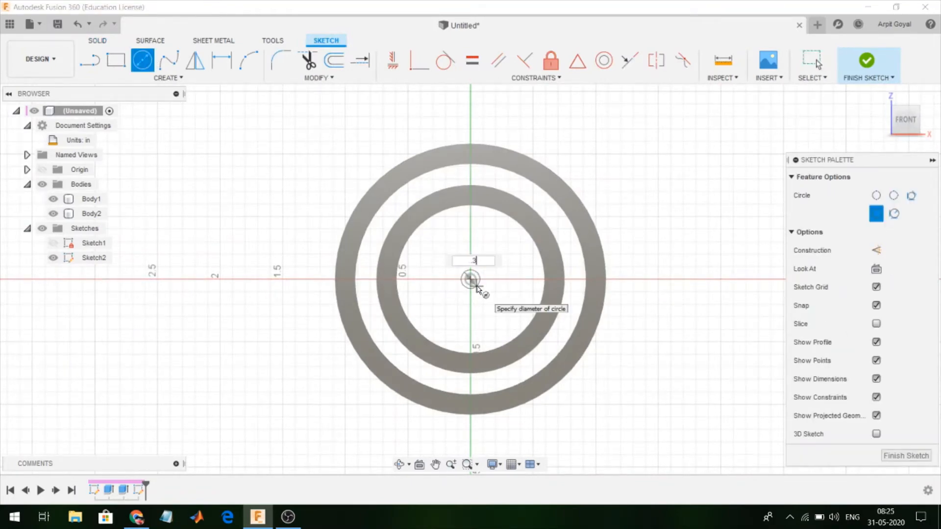
{"action": "type", "text": "38"}
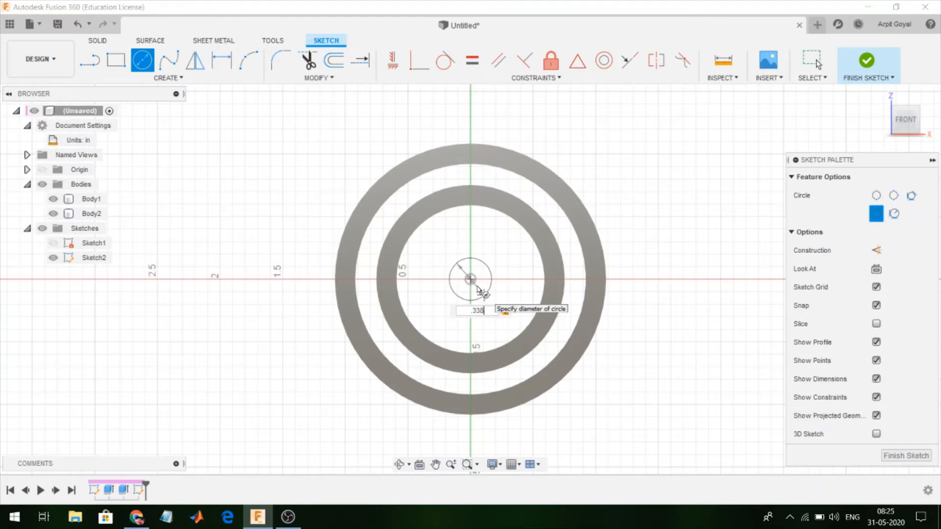
{"action": "key", "text": "Return"}
{"action": "key", "text": "Escape"}
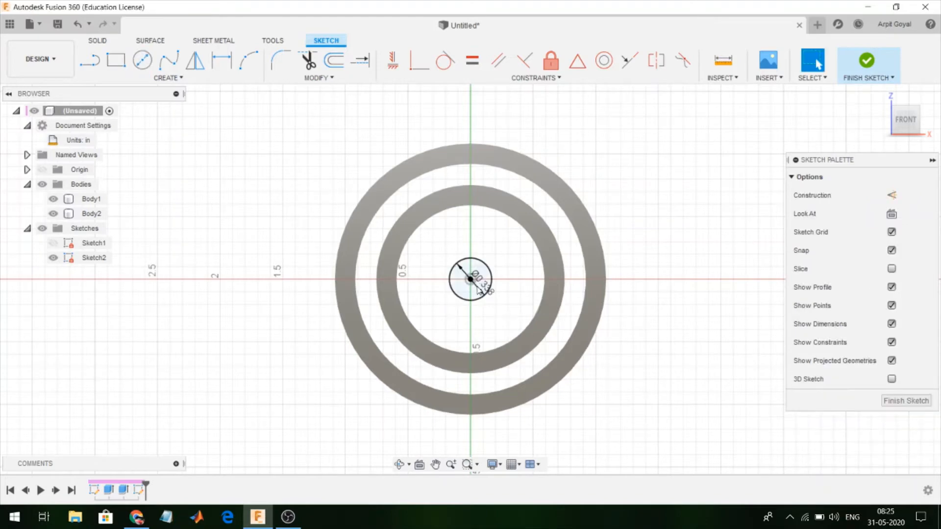
{"action": "left_click", "coordinate": [875, 74]}
Extrude the small centre circle symmetrically as a new body, with a whole-length distance of 7 mm.
{"action": "left_click", "coordinate": [121, 61]}
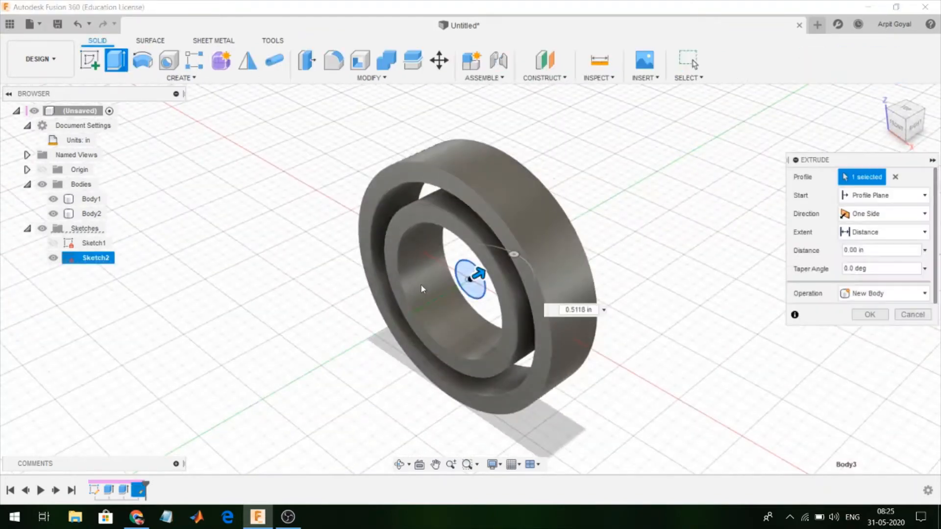
{"action": "left_click", "coordinate": [922, 214]}
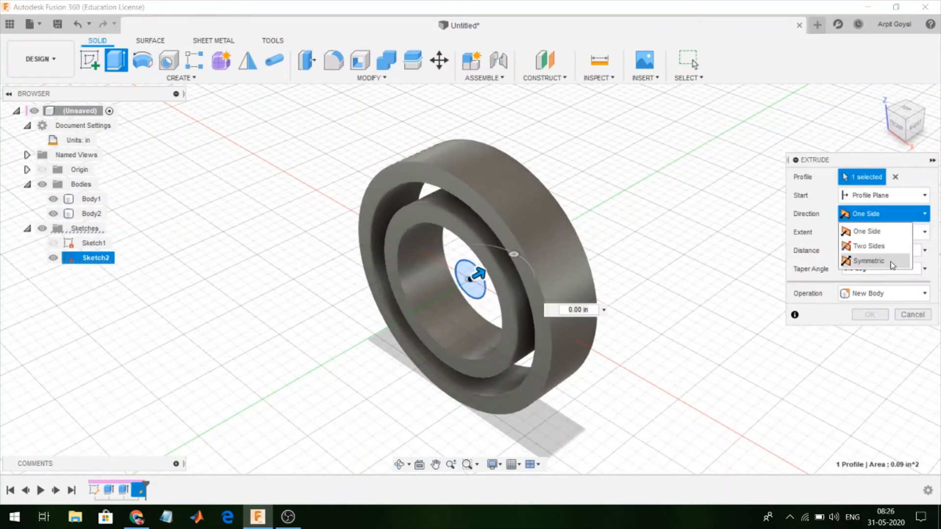
{"action": "left_click", "coordinate": [871, 261]}
{"action": "left_click", "coordinate": [866, 250]}
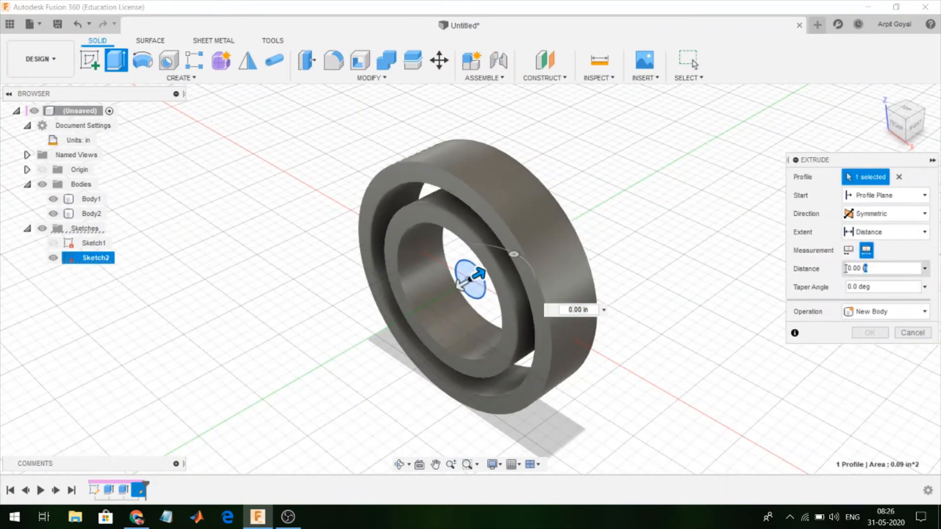
{"action": "type", "text": "7 mm"}
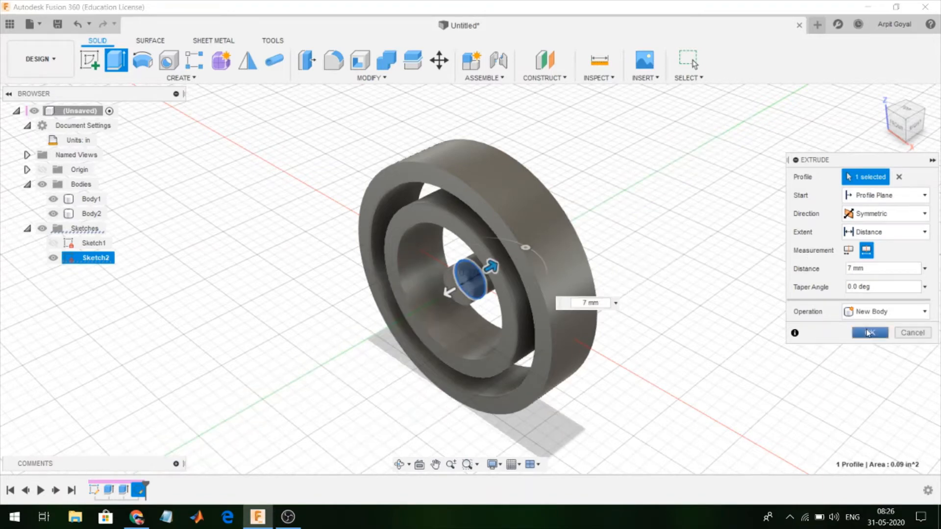
{"action": "left_click", "coordinate": [867, 333]}
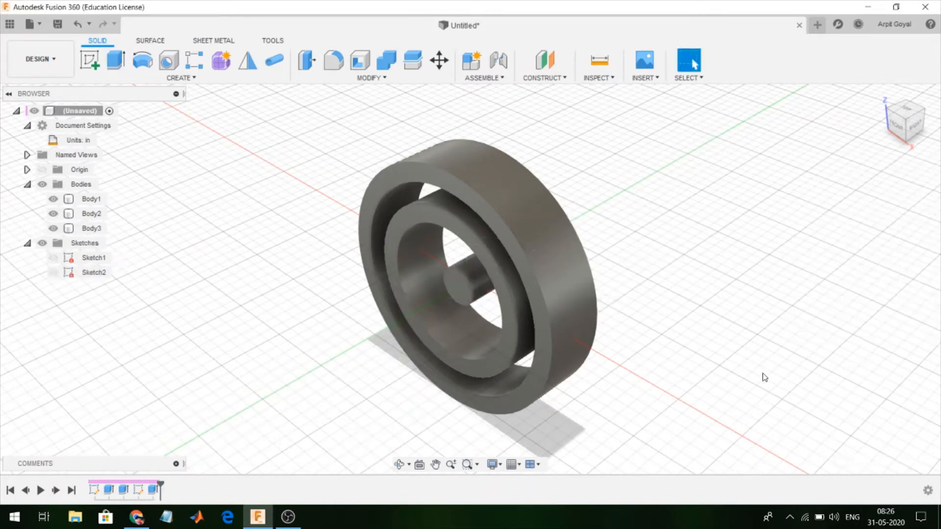
{"action": "left_click", "coordinate": [438, 59]}
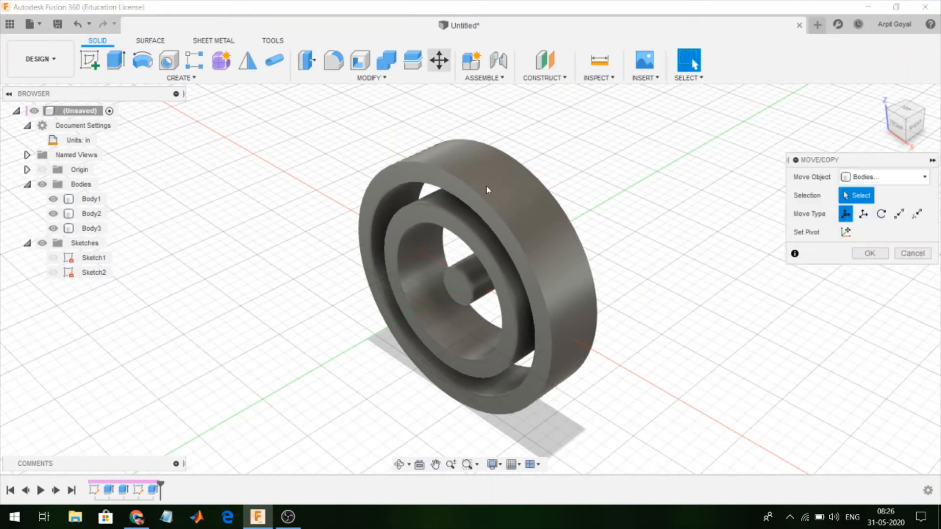
{"action": "left_click", "coordinate": [466, 286]}
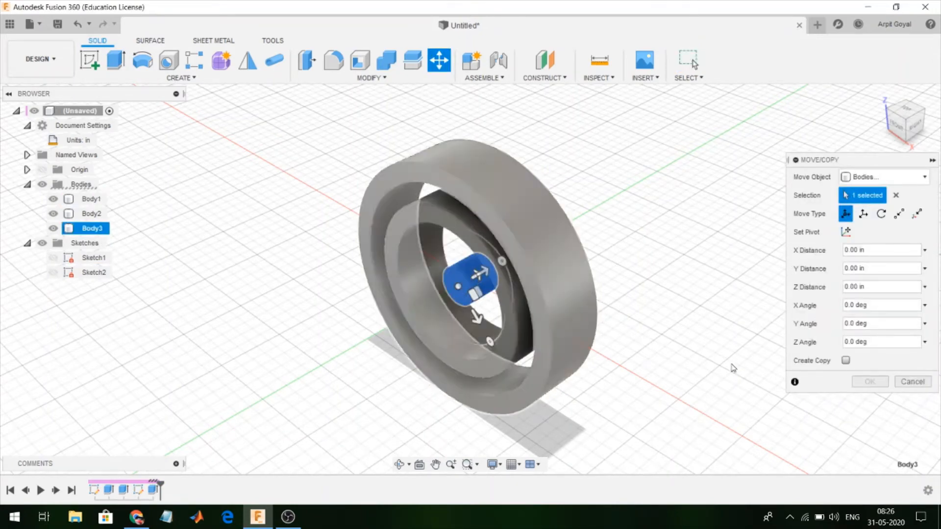
{"action": "left_click", "coordinate": [913, 382]}
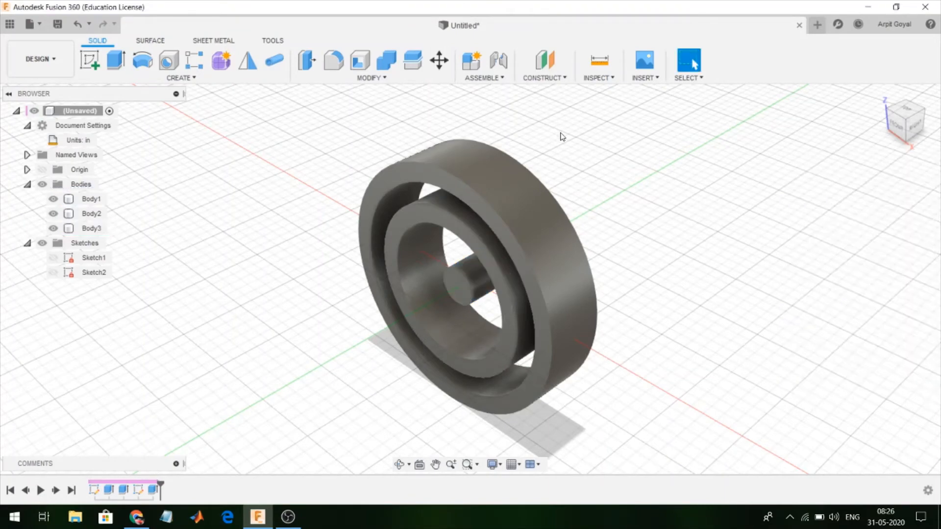
Move the small centre cylinder about 0.70 in upward along the Z axis.
{"action": "left_click", "coordinate": [440, 60]}
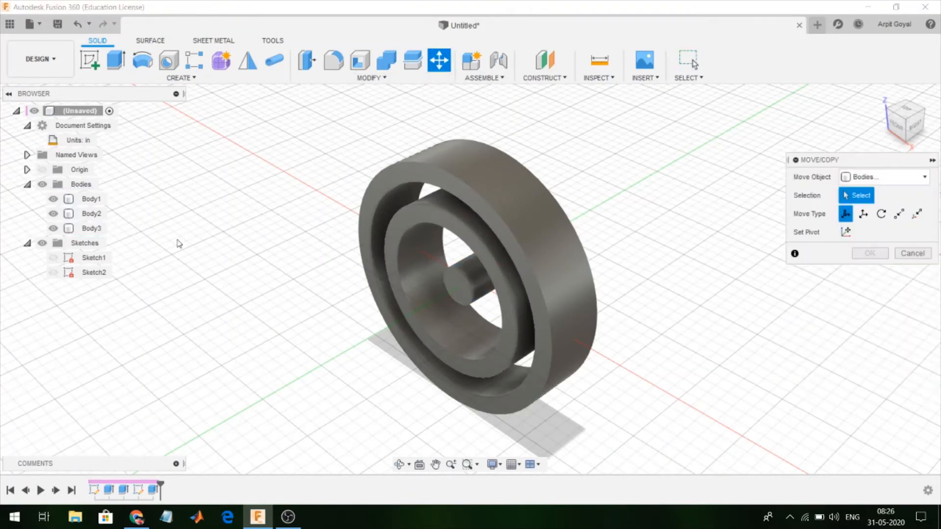
{"action": "left_click", "coordinate": [90, 228]}
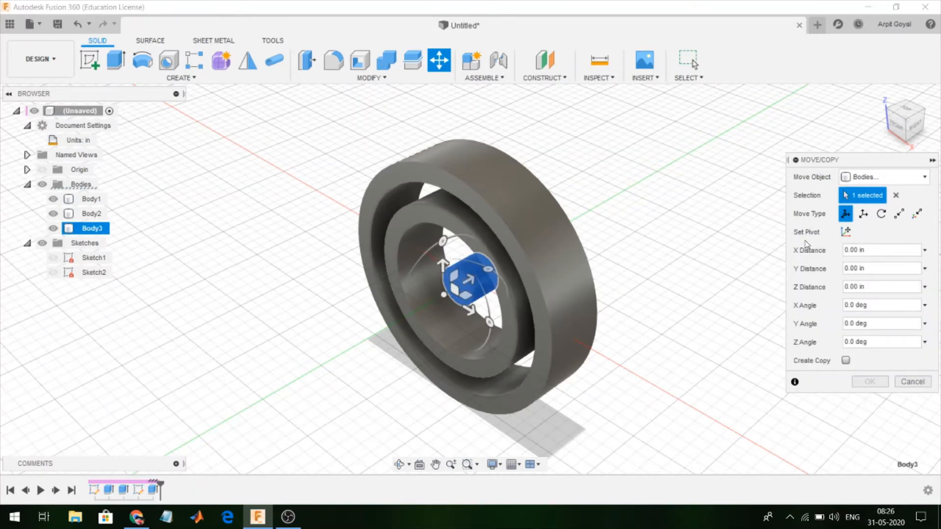
{"action": "left_click", "coordinate": [444, 266]}
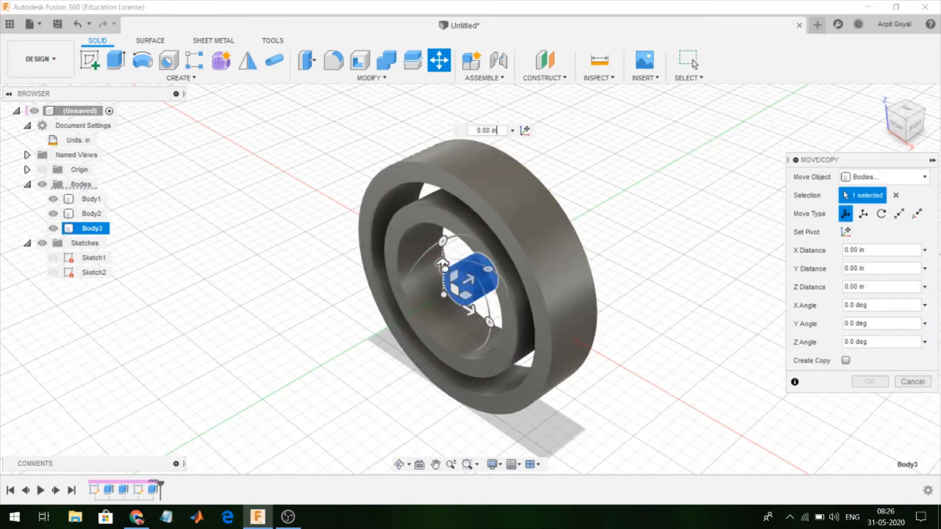
{"action": "left_click_drag", "start_coordinate": [444, 266], "coordinate": [451, 192]}
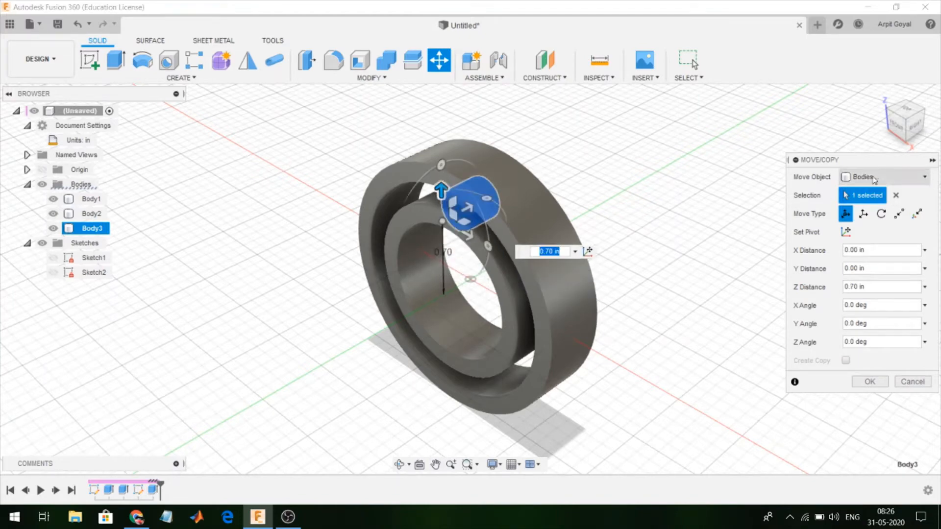
Switch to the front view and set the roller's Z move distance to 0.8365 in, completing the move.
{"action": "left_click", "coordinate": [895, 126]}
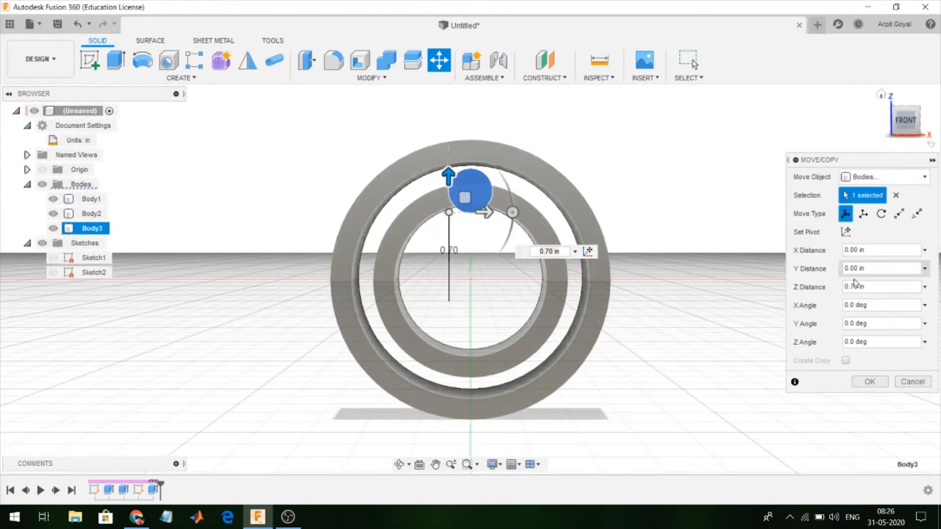
{"action": "left_click", "coordinate": [878, 288]}
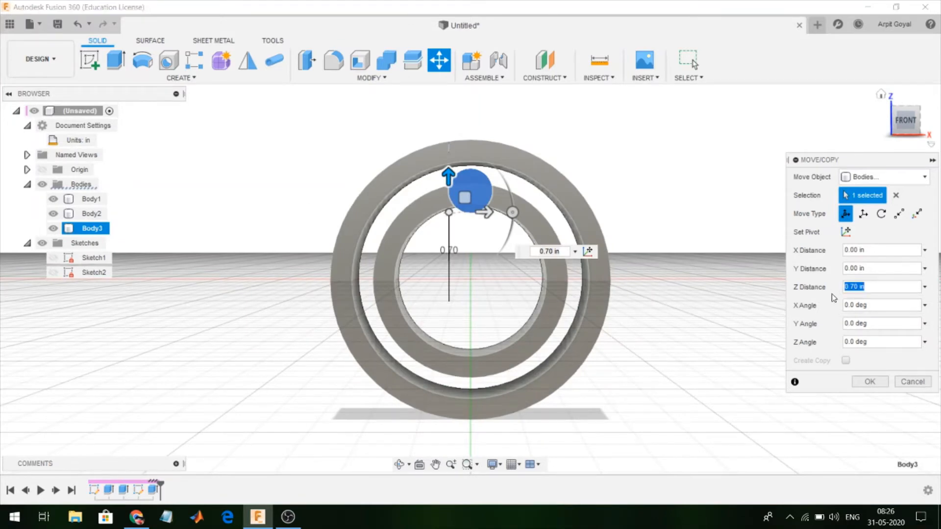
{"action": "type", "text": "0"}
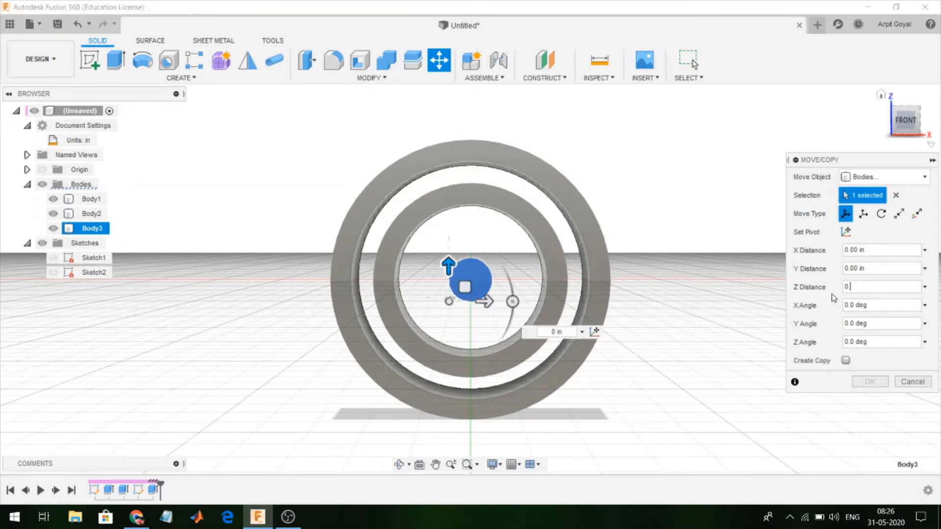
{"action": "type", "text": ".8365"}
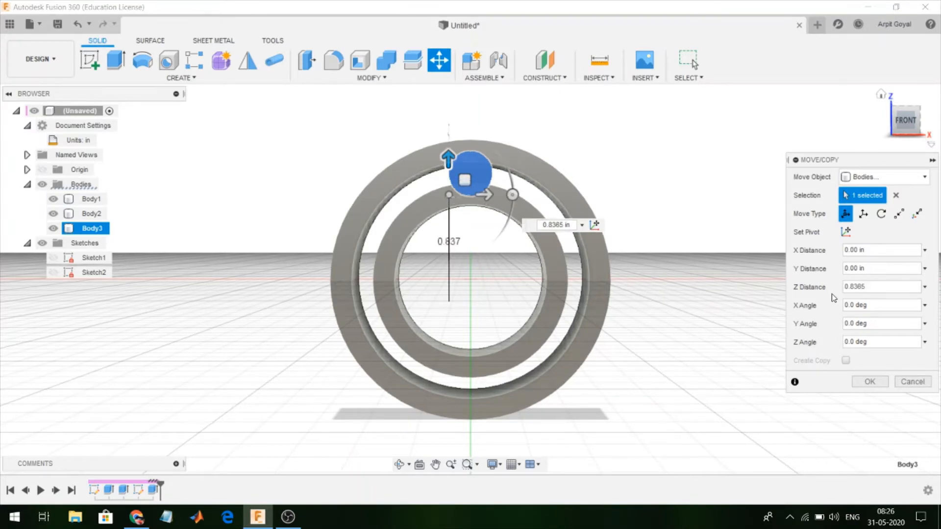
{"action": "key", "text": "Return"}
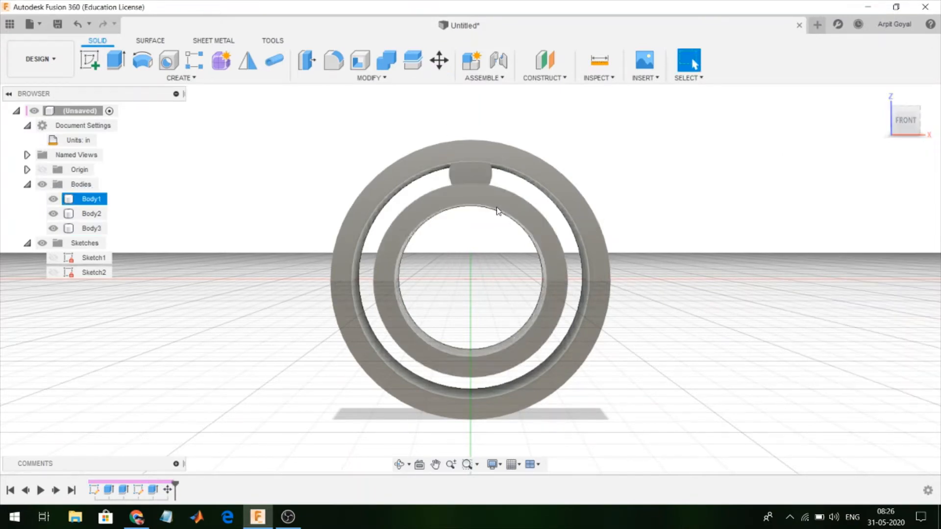
{"action": "left_click", "coordinate": [354, 263]}
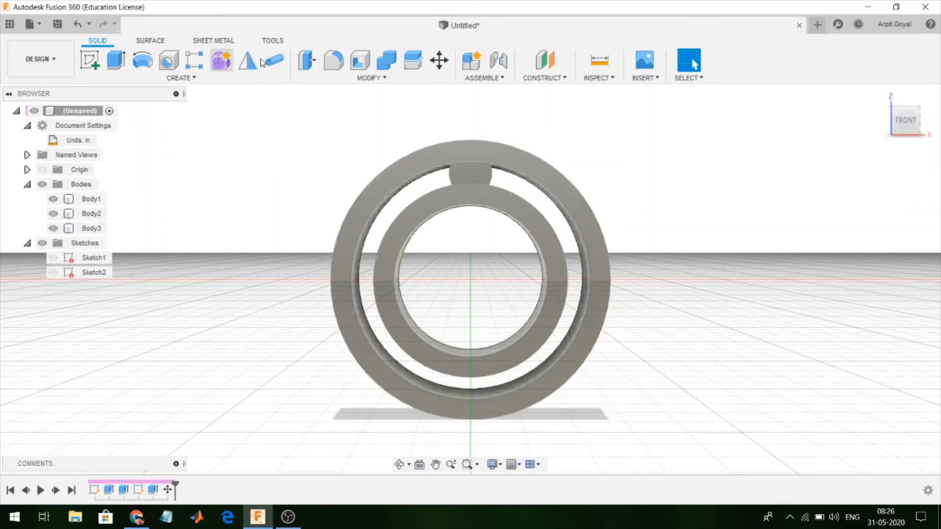
Hide the inner ring and cut the roller's shape out of the outer ring with Combine, keeping the tool body.
{"action": "left_click", "coordinate": [53, 199]}
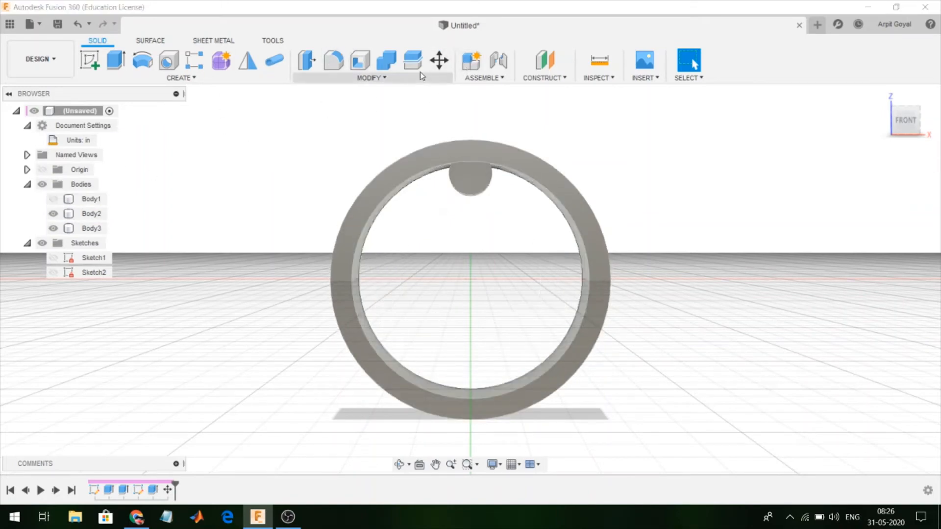
{"action": "left_click", "coordinate": [387, 60]}
{"action": "left_click", "coordinate": [425, 164]}
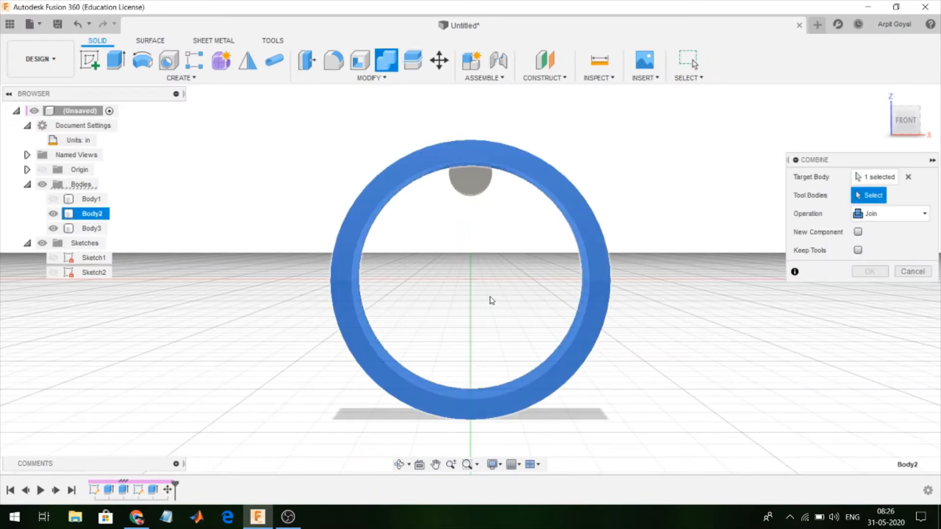
{"action": "left_click", "coordinate": [486, 189]}
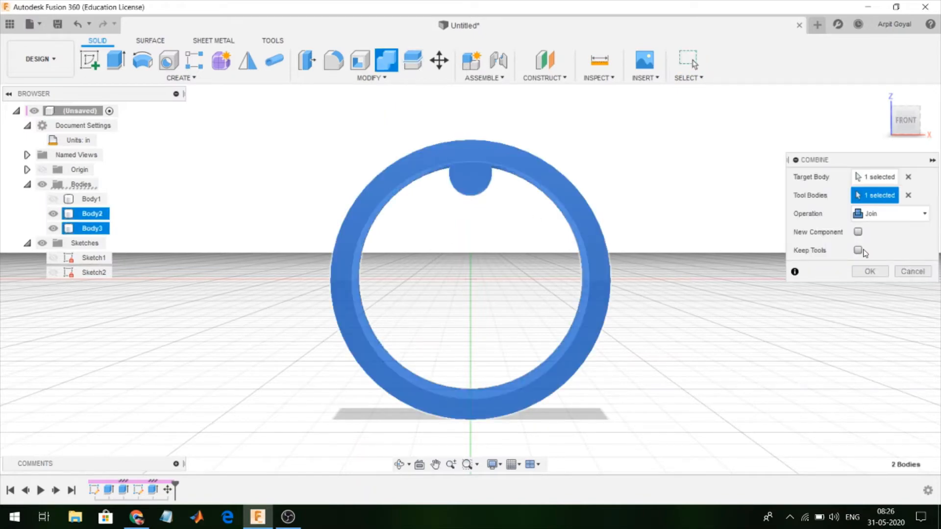
{"action": "left_click", "coordinate": [867, 215]}
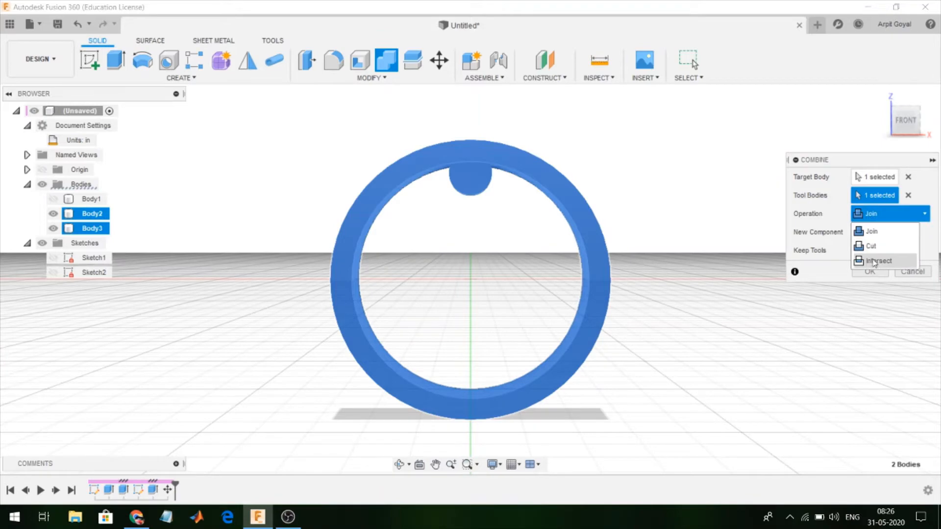
{"action": "left_click", "coordinate": [875, 261]}
{"action": "left_click", "coordinate": [868, 270]}
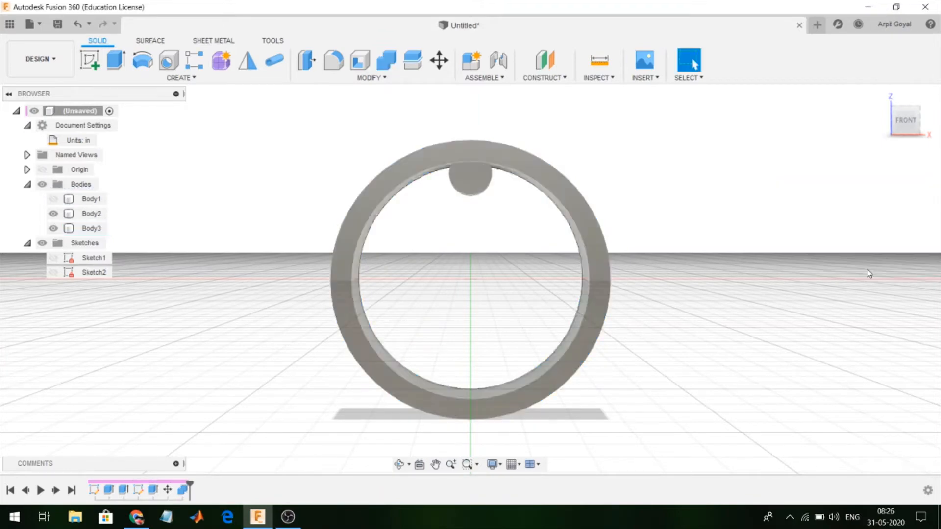
Show the inner ring in place of the outer ring and cut the roller's shape from it with Combine, keeping the tool body.
{"action": "left_click", "coordinate": [53, 213]}
{"action": "left_click", "coordinate": [53, 199]}
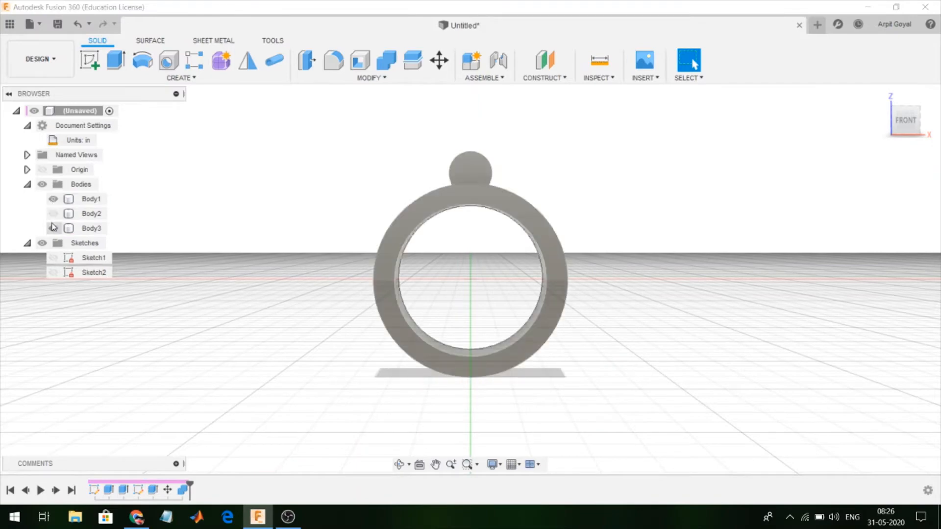
{"action": "left_click", "coordinate": [53, 229]}
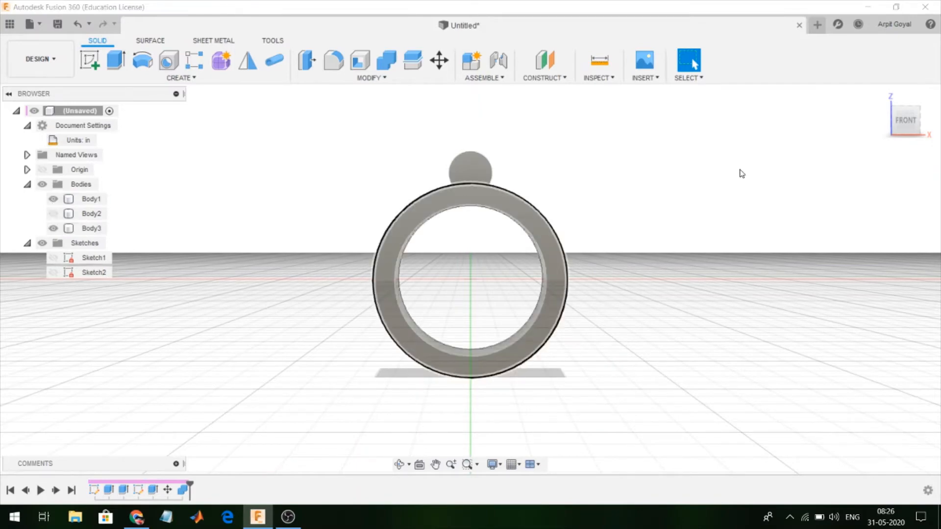
{"action": "left_click", "coordinate": [386, 59]}
{"action": "left_click", "coordinate": [448, 209]}
{"action": "left_click", "coordinate": [466, 173]}
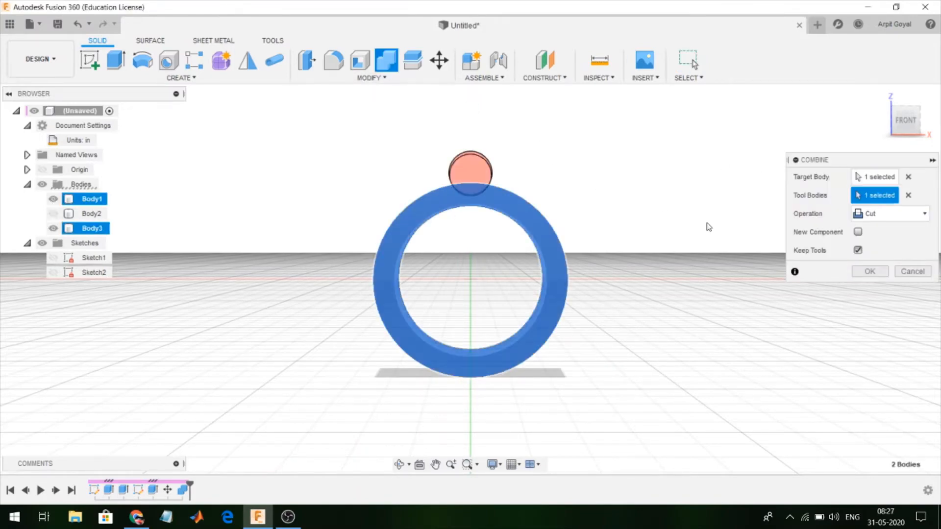
{"action": "left_click", "coordinate": [871, 272]}
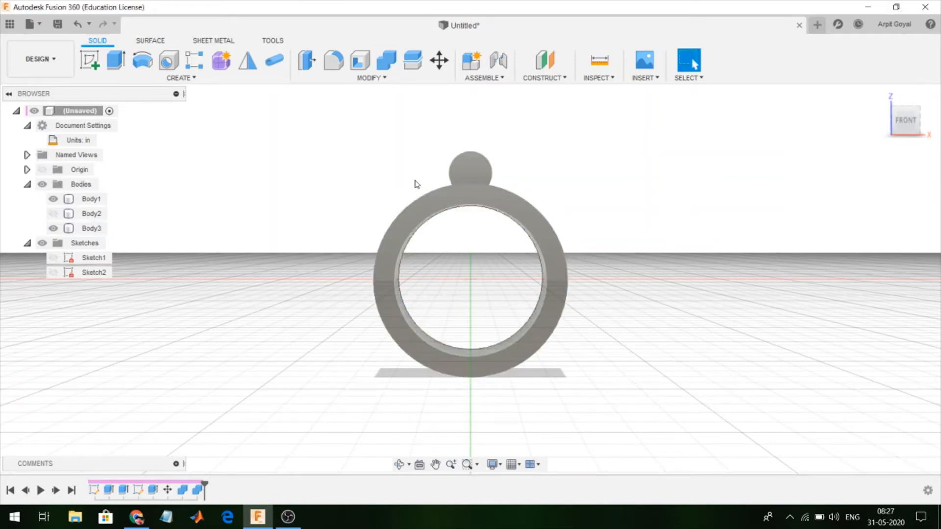
Hide the roller body and display both the inner and outer rings.
{"action": "left_click", "coordinate": [57, 216]}
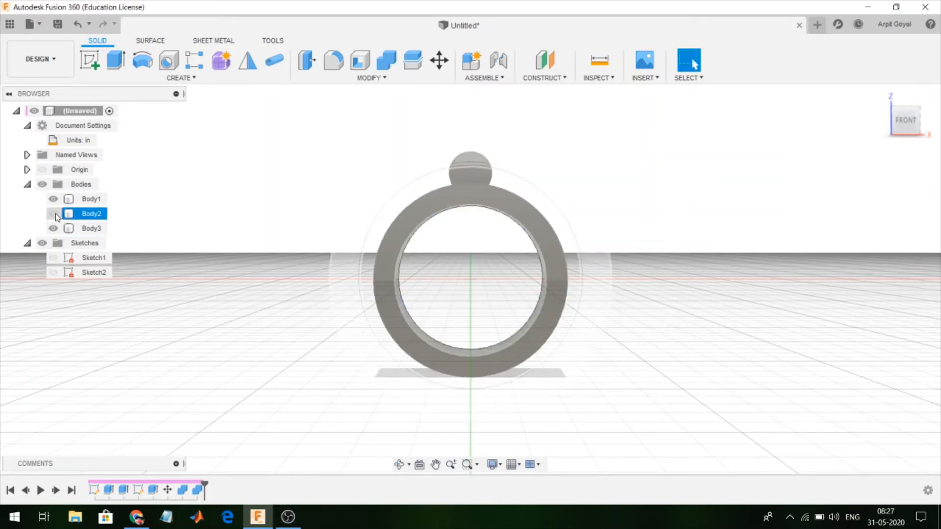
{"action": "left_click", "coordinate": [54, 215]}
{"action": "left_click", "coordinate": [54, 214]}
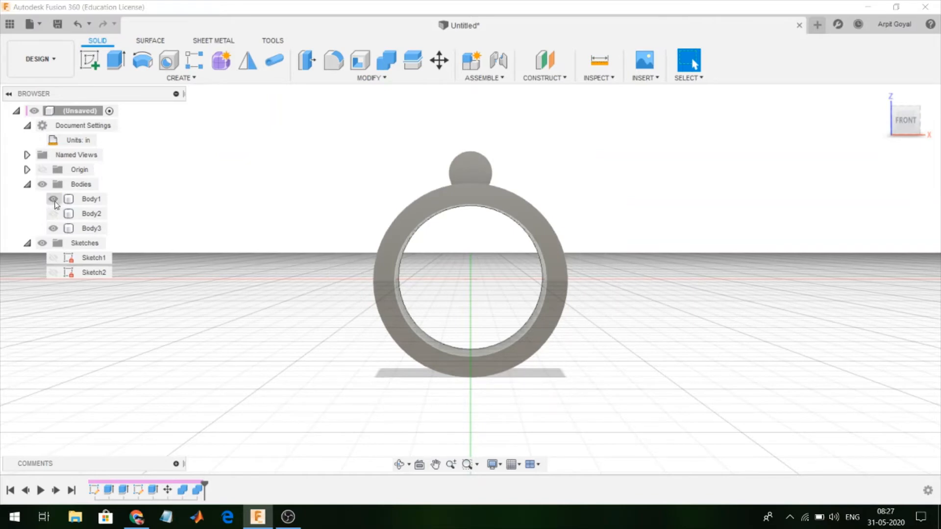
{"action": "left_click", "coordinate": [53, 199]}
{"action": "left_click", "coordinate": [53, 229]}
{"action": "left_click", "coordinate": [53, 213]}
{"action": "left_click", "coordinate": [50, 199]}
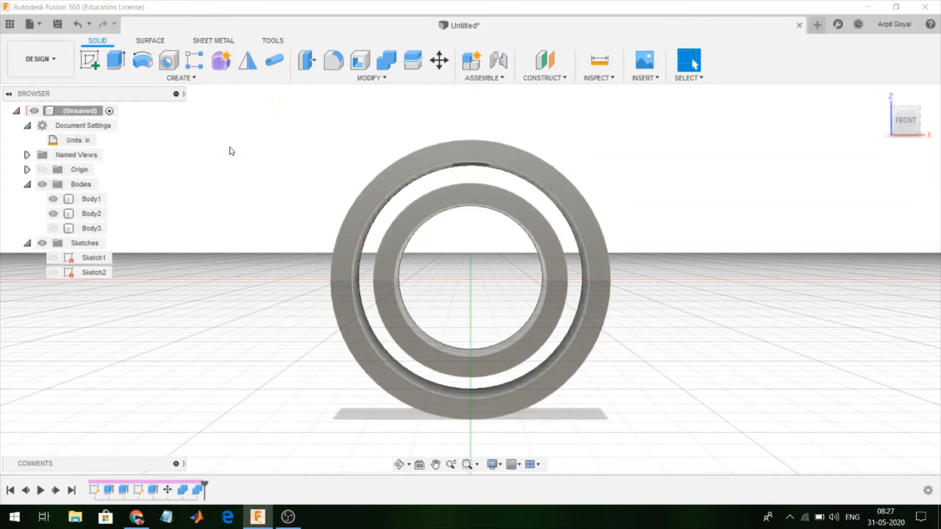
Start a sketch on the YZ plane and turn on Slice to section the rings at the sketch plane.
{"action": "left_click", "coordinate": [89, 59]}
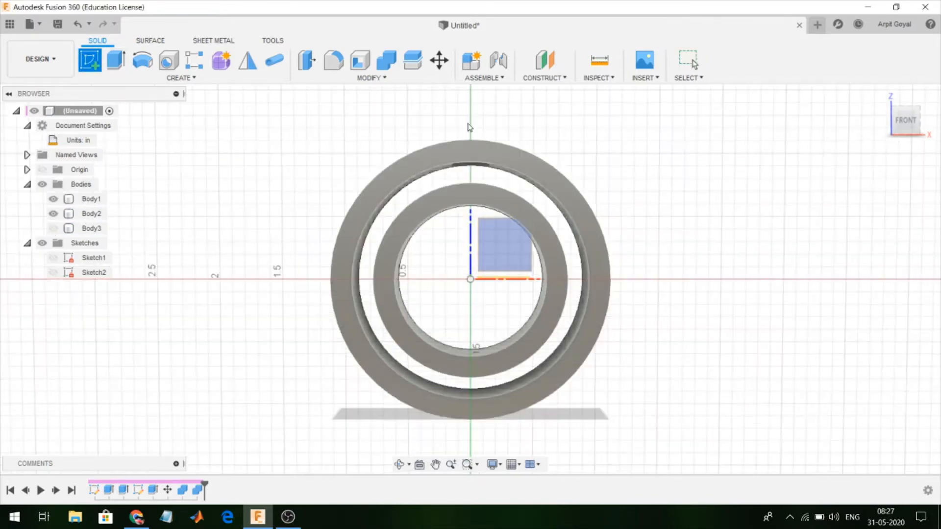
{"action": "mouse_move", "coordinate": [724, 204]}
{"action": "middle_mouse_down", "text": "shift"}
{"action": "mouse_move", "coordinate": [679, 233]}
{"action": "mouse_move", "coordinate": [645, 234]}
{"action": "middle_mouse_up", "text": "shift"}
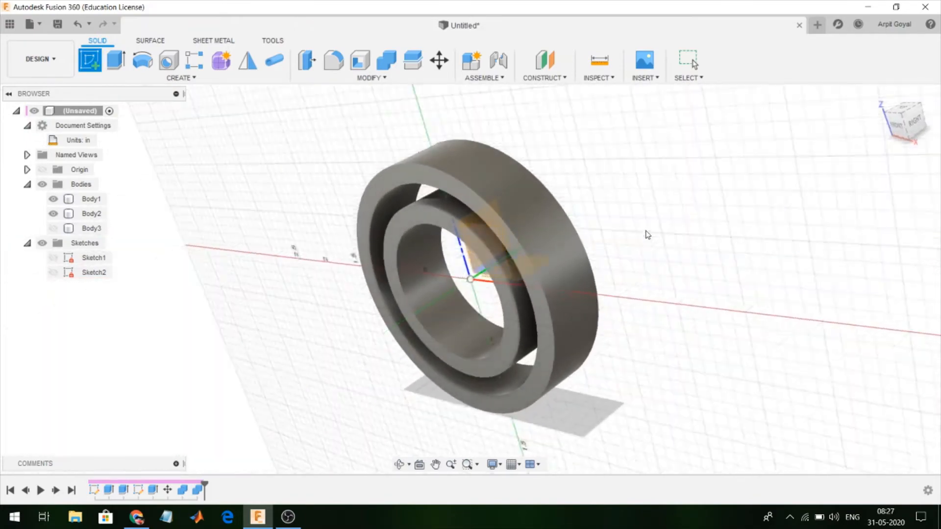
{"action": "left_click", "coordinate": [480, 223]}
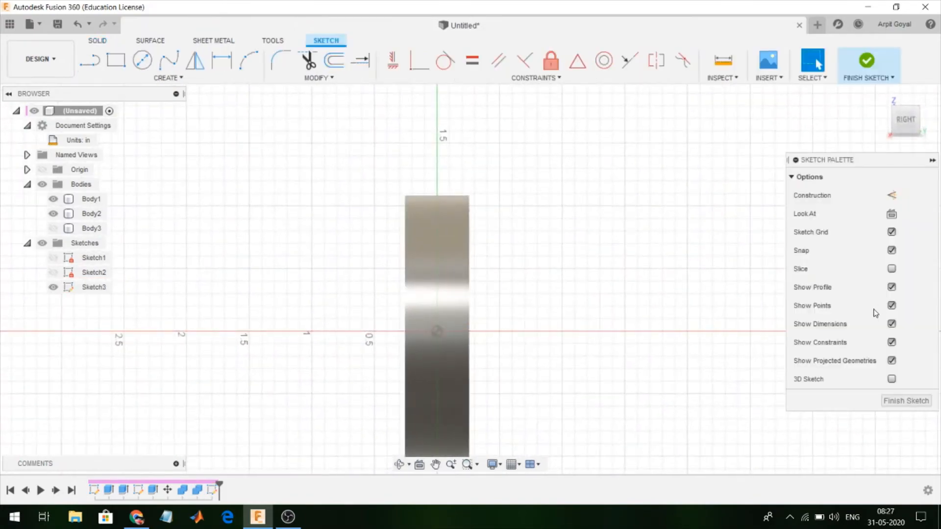
{"action": "left_click", "coordinate": [891, 269]}
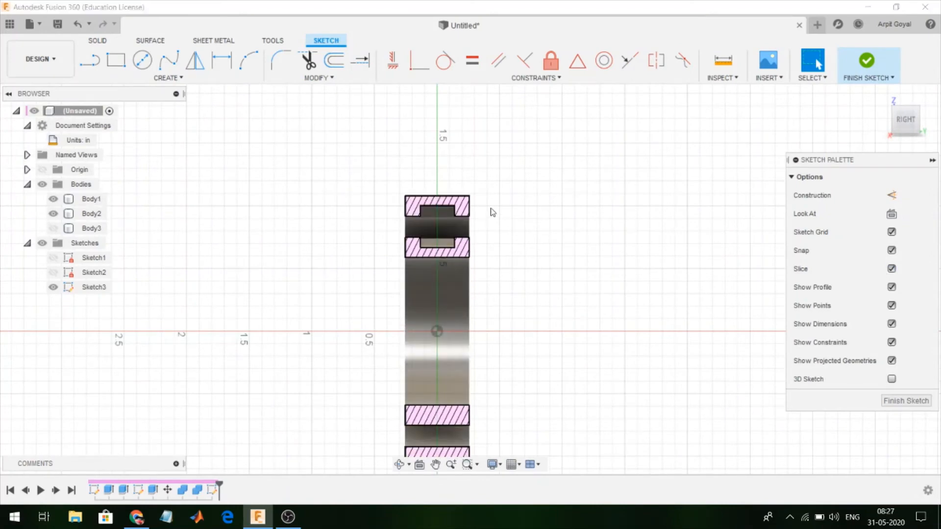
{"action": "scroll", "coordinate": [492, 210], "scroll_direction": "up", "scroll_amount": 3}
{"action": "scroll", "coordinate": [439, 240], "scroll_direction": "up", "scroll_amount": 3}
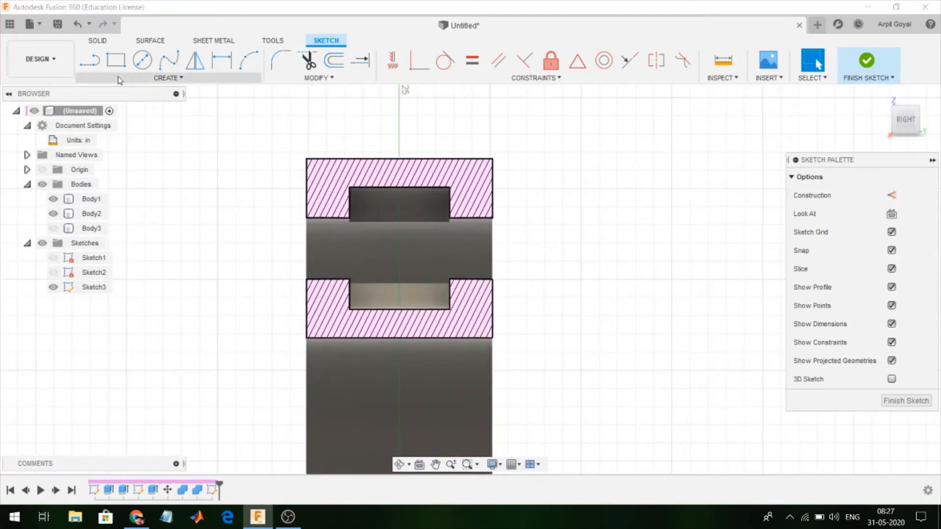
Draw a two-point rectangle about 0.280 by 0.090 in over the roller notch in the inner ring's section.
{"action": "left_click", "coordinate": [116, 61]}
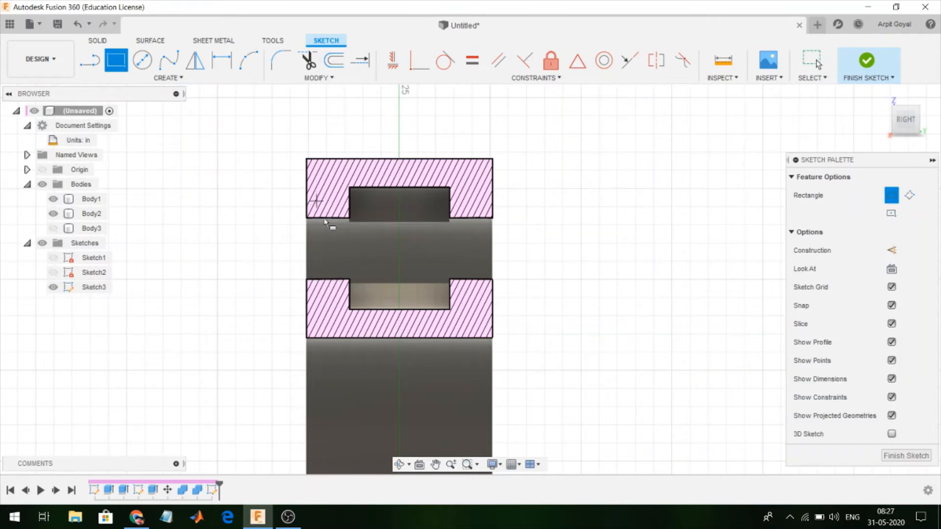
{"action": "scroll", "coordinate": [385, 258], "scroll_direction": "up", "scroll_amount": 3}
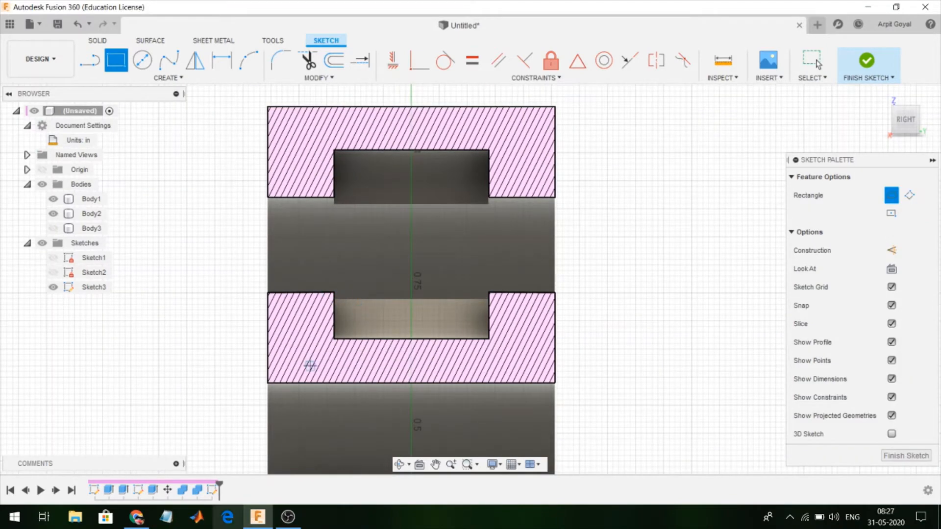
{"action": "left_click", "coordinate": [333, 287]}
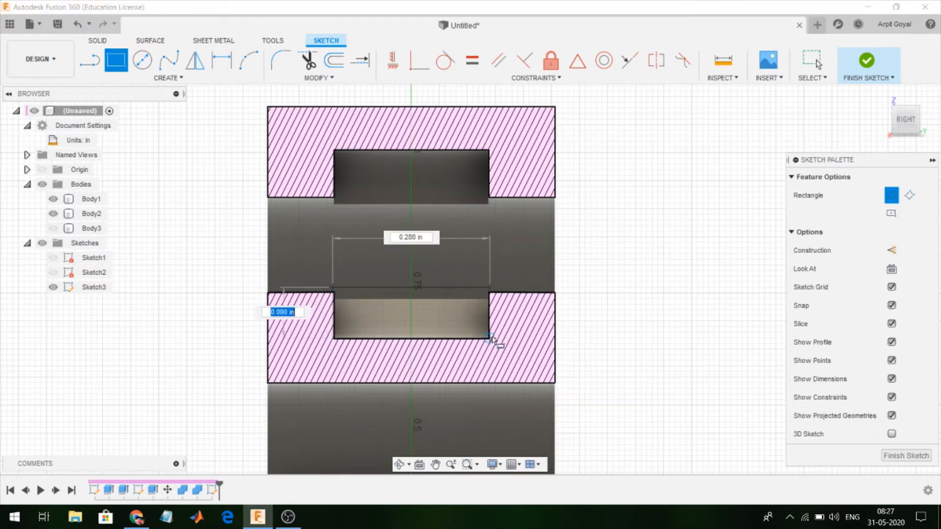
{"action": "left_click", "coordinate": [490, 338]}
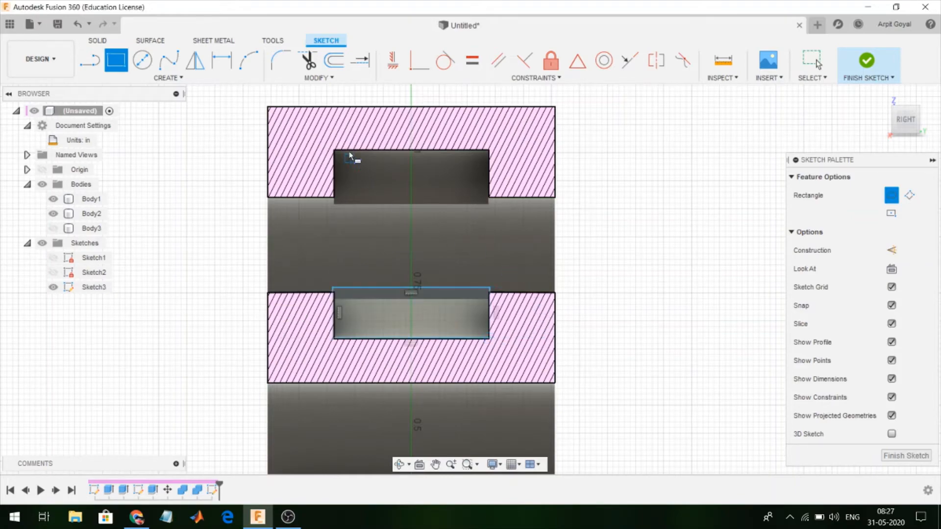
Draw a second rectangle over the roller notch in the outer ring's section and finish the sketch.
{"action": "scroll", "coordinate": [343, 153], "scroll_direction": "up", "scroll_amount": 3}
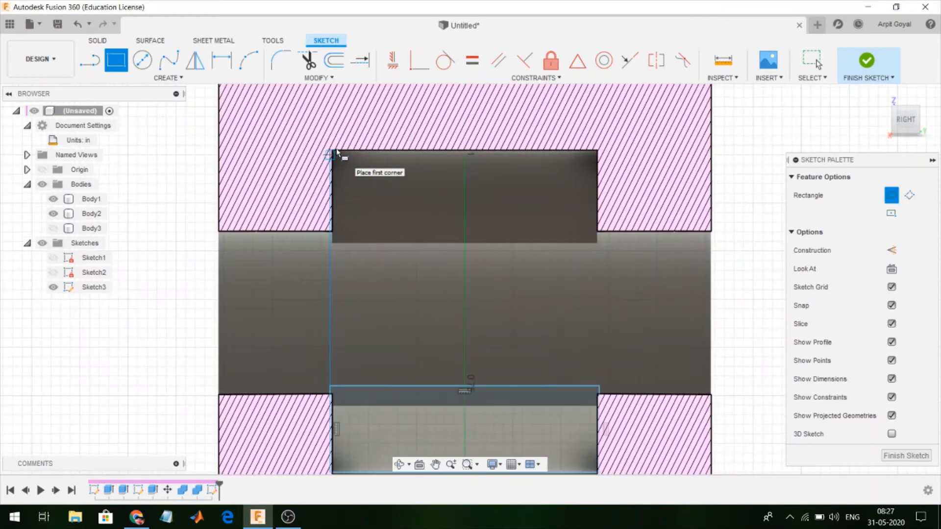
{"action": "scroll", "coordinate": [336, 151], "scroll_direction": "up", "scroll_amount": 2}
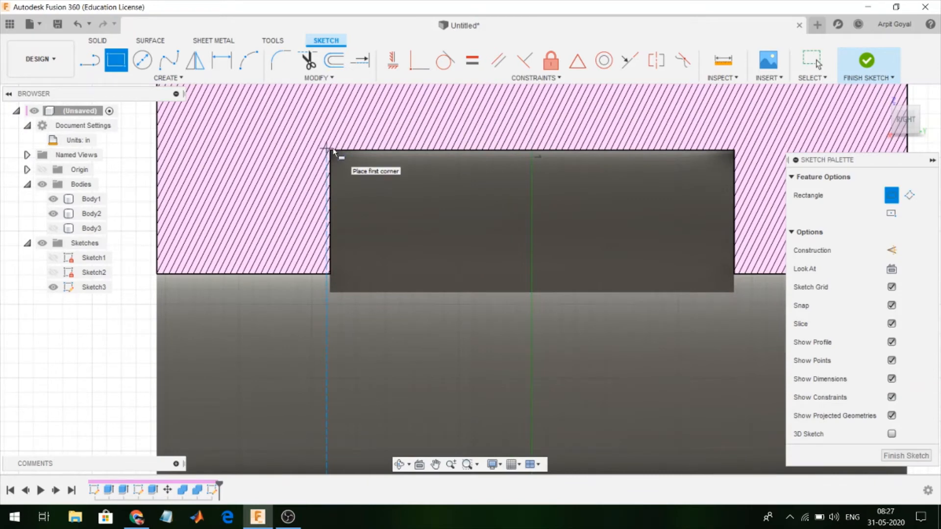
{"action": "left_click", "coordinate": [332, 152]}
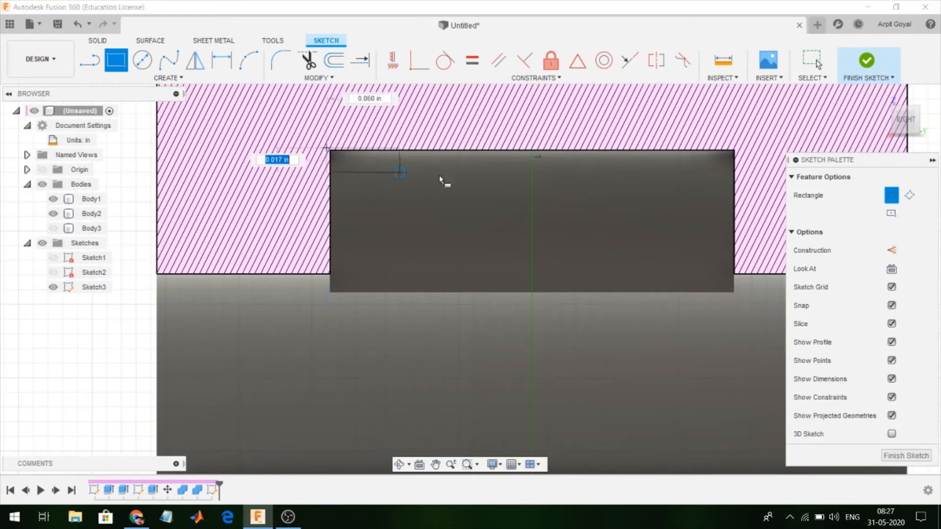
{"action": "left_click", "coordinate": [733, 296]}
{"action": "scroll", "coordinate": [732, 294], "scroll_direction": "down", "scroll_amount": 3}
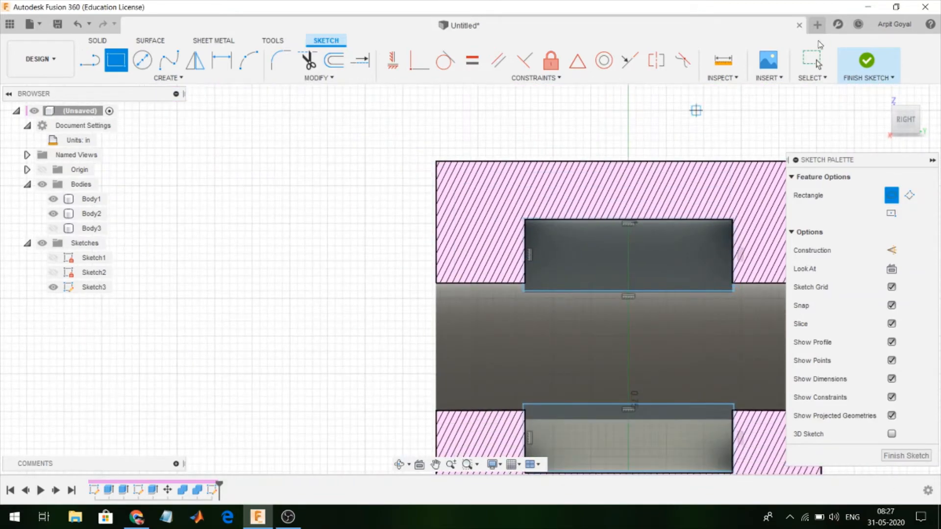
{"action": "left_click", "coordinate": [866, 61]}
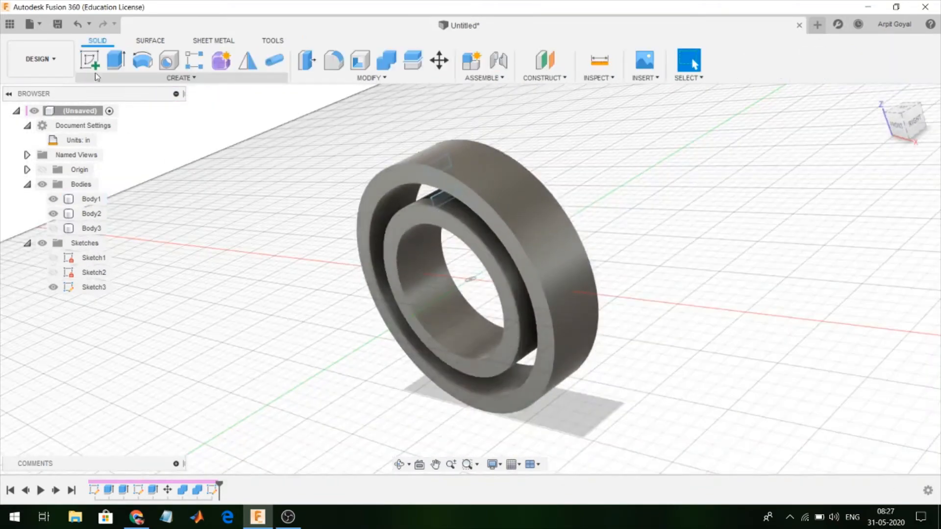
Revolve both notch rectangles 360 degrees about the Y axis as a cut through the inner and outer rings.
{"action": "left_click", "coordinate": [142, 60]}
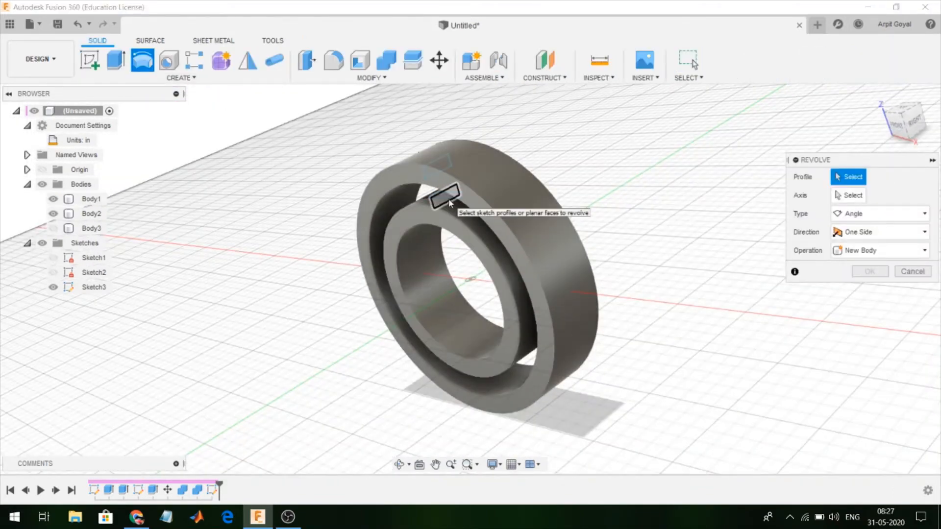
{"action": "left_click", "coordinate": [450, 202]}
{"action": "left_click", "coordinate": [436, 166]}
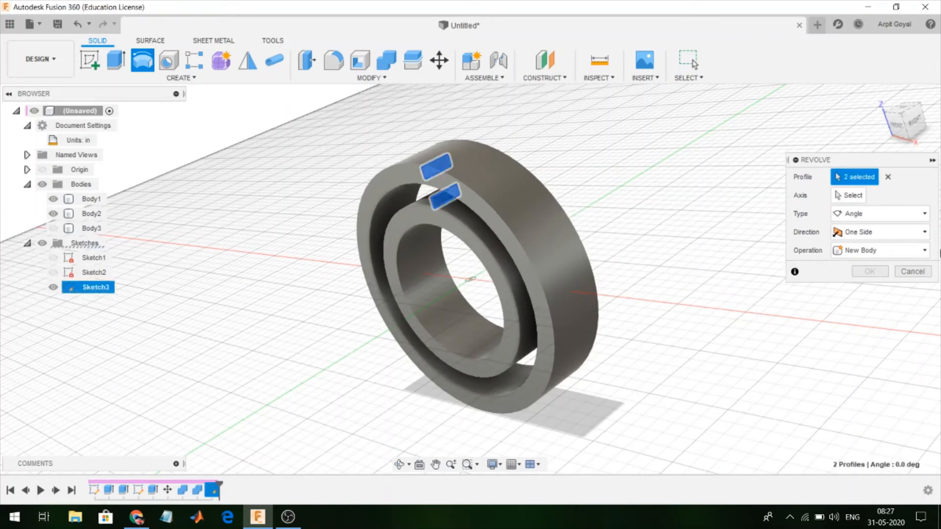
{"action": "left_click", "coordinate": [849, 196]}
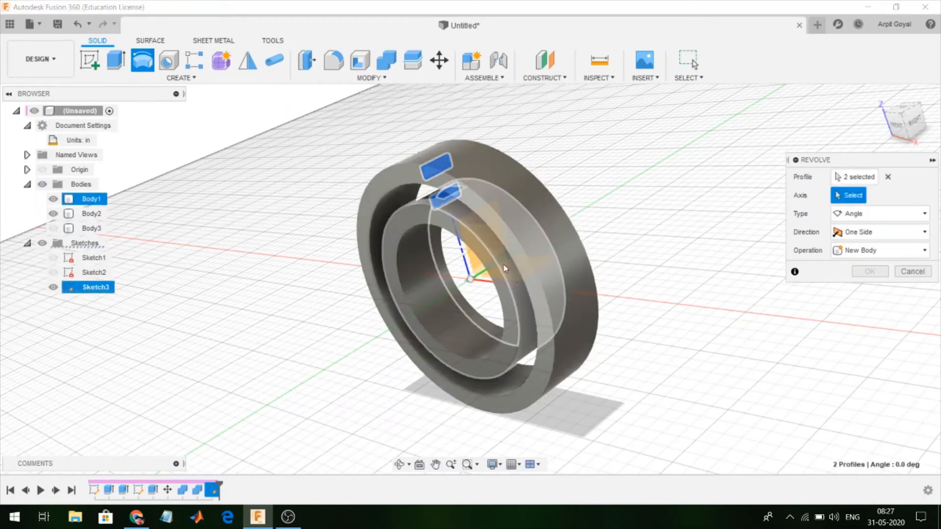
{"action": "left_click", "coordinate": [485, 271]}
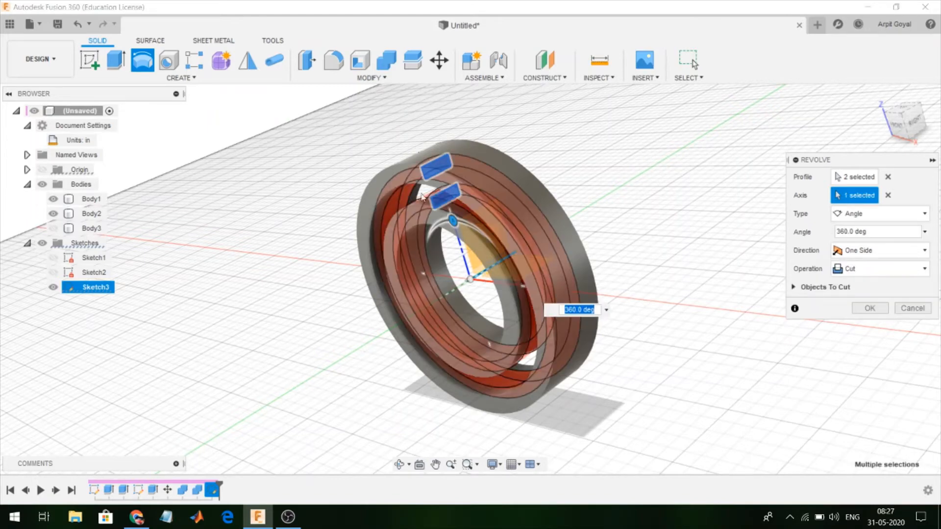
{"action": "left_click", "coordinate": [870, 307]}
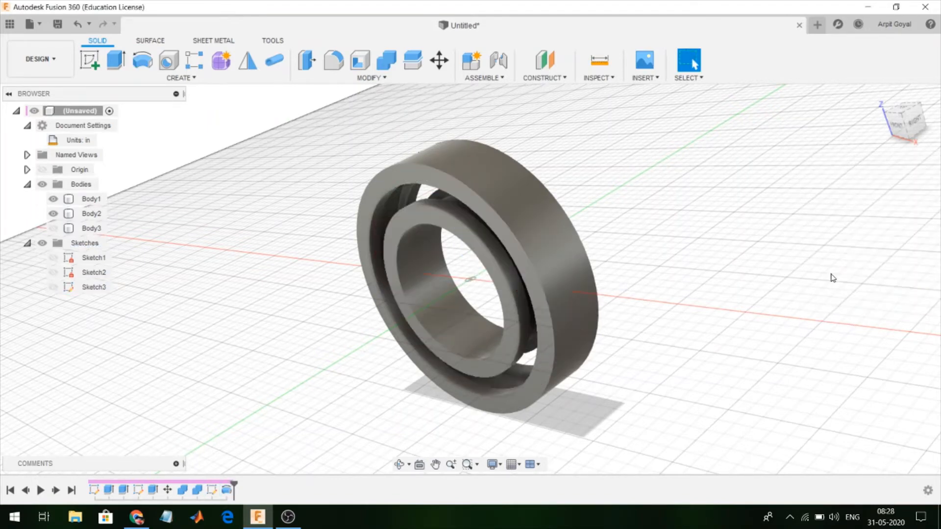
Hide the inner and outer rings so that only the roller body is displayed.
{"action": "mouse_move", "coordinate": [904, 124]}
{"action": "left_mouse_down"}
{"action": "mouse_move", "coordinate": [924, 100]}
{"action": "mouse_move", "coordinate": [922, 81]}
{"action": "mouse_move", "coordinate": [909, 98]}
{"action": "mouse_move", "coordinate": [919, 122]}
{"action": "left_mouse_up"}
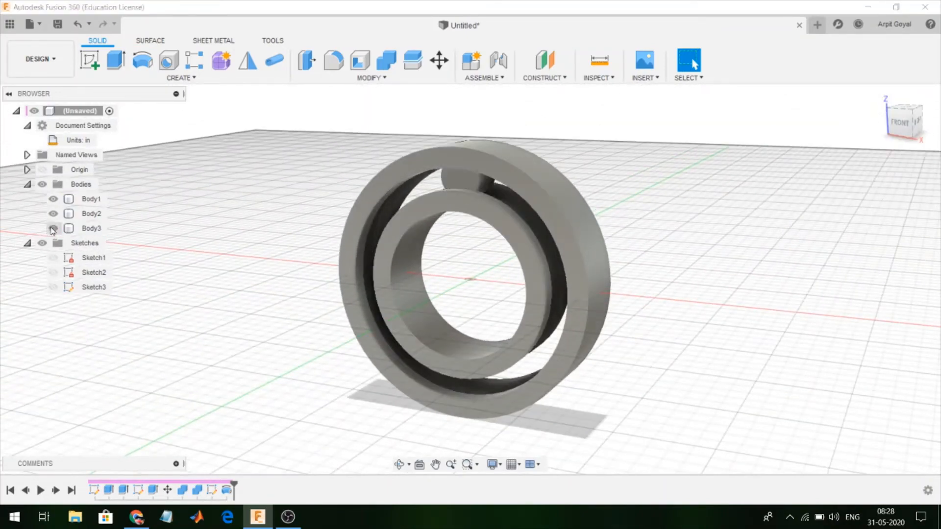
{"action": "left_click", "coordinate": [53, 198]}
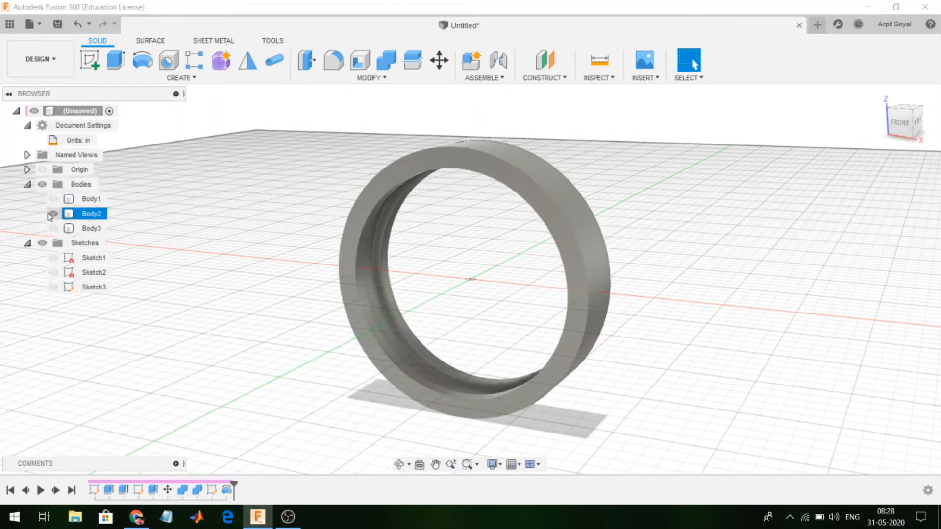
{"action": "left_click", "coordinate": [53, 214]}
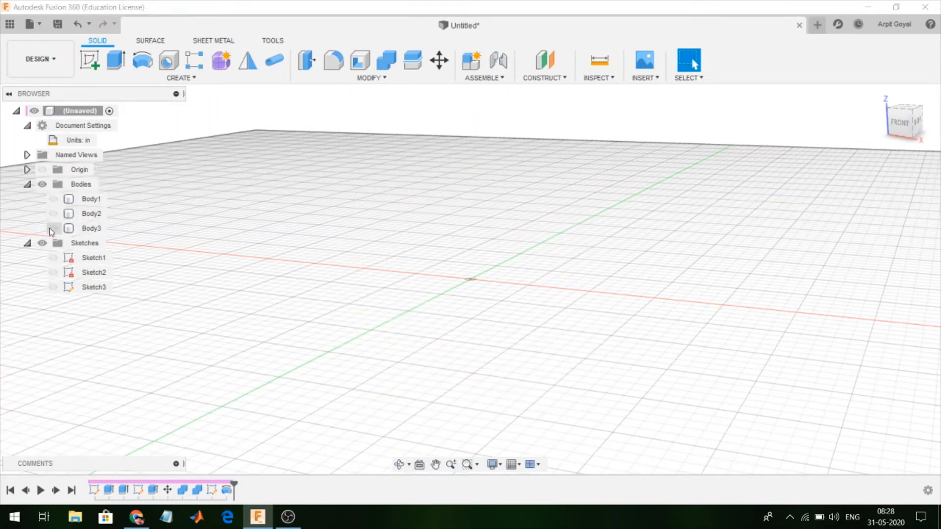
{"action": "left_click", "coordinate": [52, 228]}
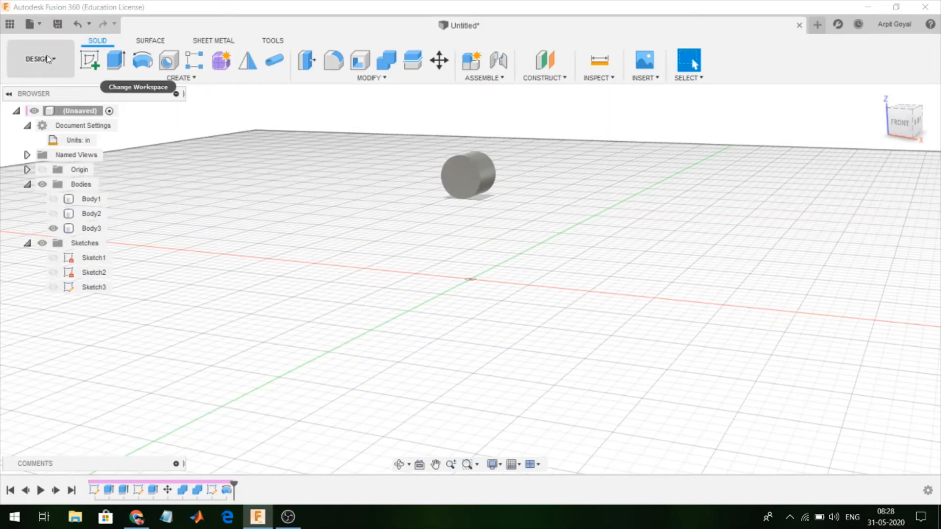
Start a sketch on the front XZ plane and draw a 1.673 in diameter circle centred on the origin.
{"action": "left_click", "coordinate": [90, 60]}
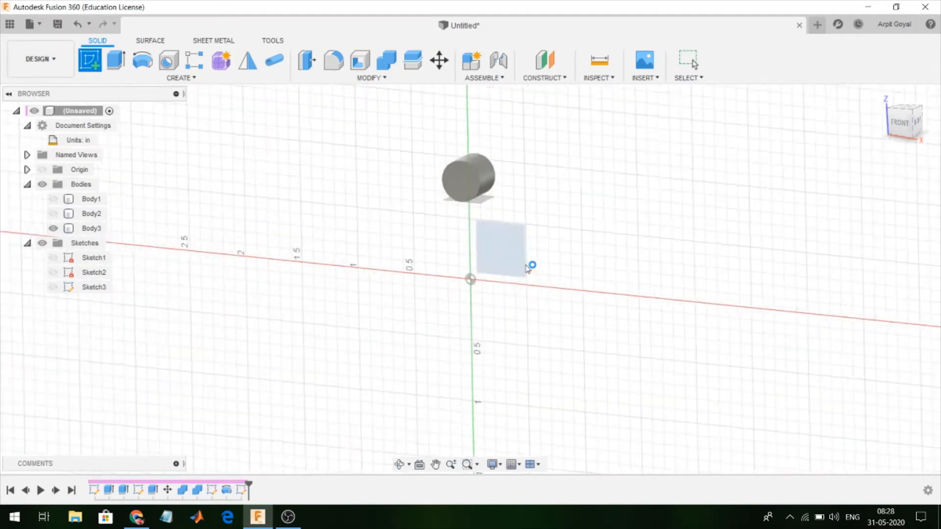
{"action": "left_click", "coordinate": [529, 269]}
{"action": "left_click", "coordinate": [142, 60]}
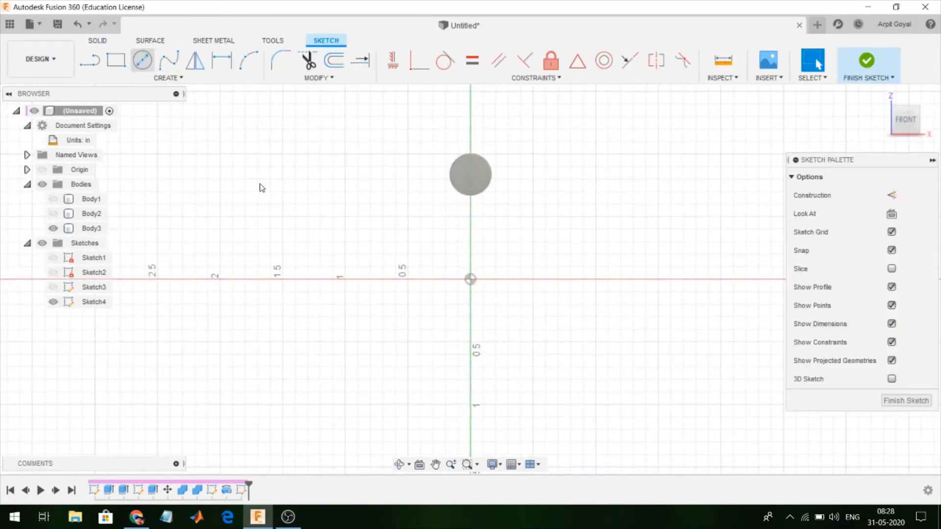
{"action": "left_click", "coordinate": [471, 280]}
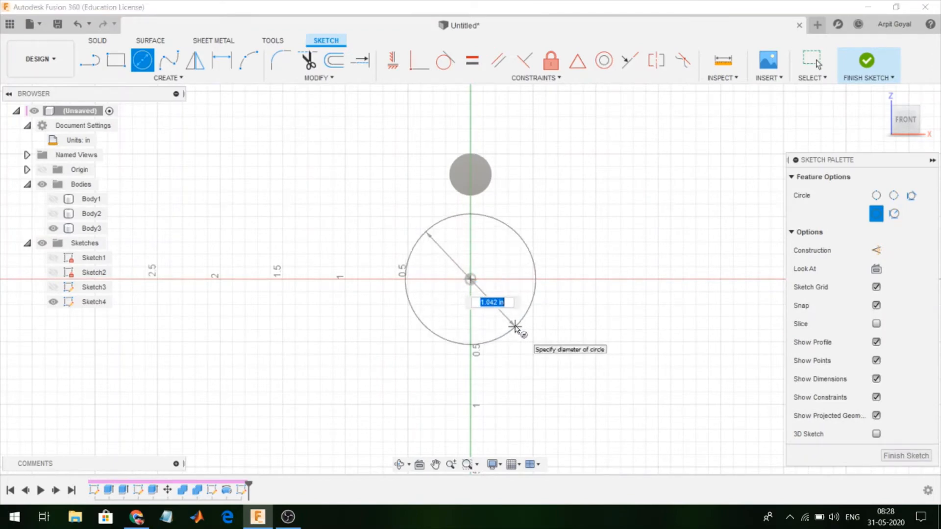
{"action": "type", "text": "1"}
{"action": "key", "text": "Tab"}
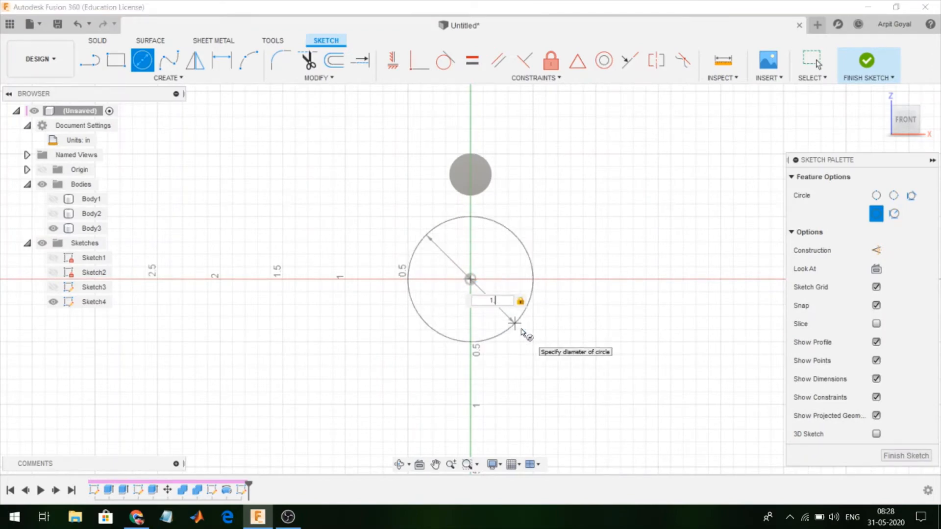
{"action": "type", "text": ".6"}
{"action": "key", "text": "Tab"}
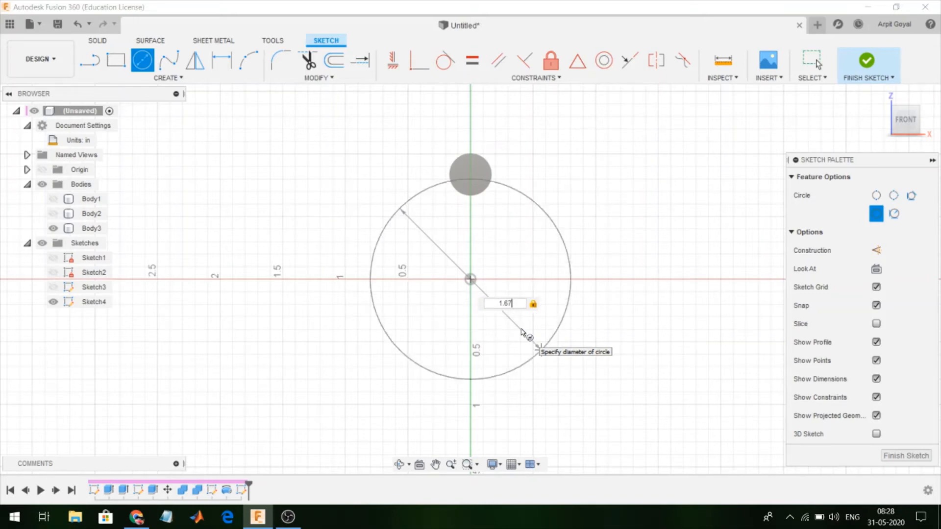
{"action": "key", "text": "Tab"}
{"action": "key", "text": "Return"}
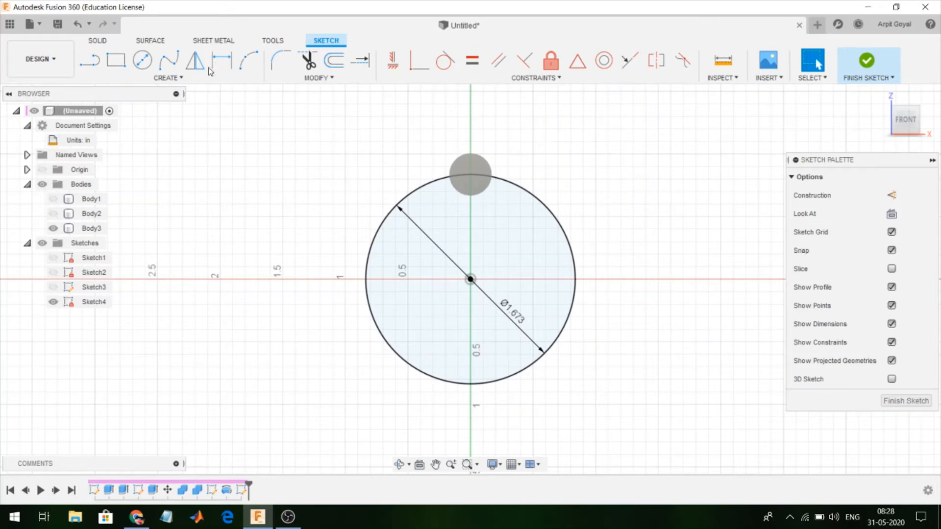
Offset the circle 0.04 in outward and 0.04 in inward, and finish the sketch.
{"action": "left_click", "coordinate": [335, 59]}
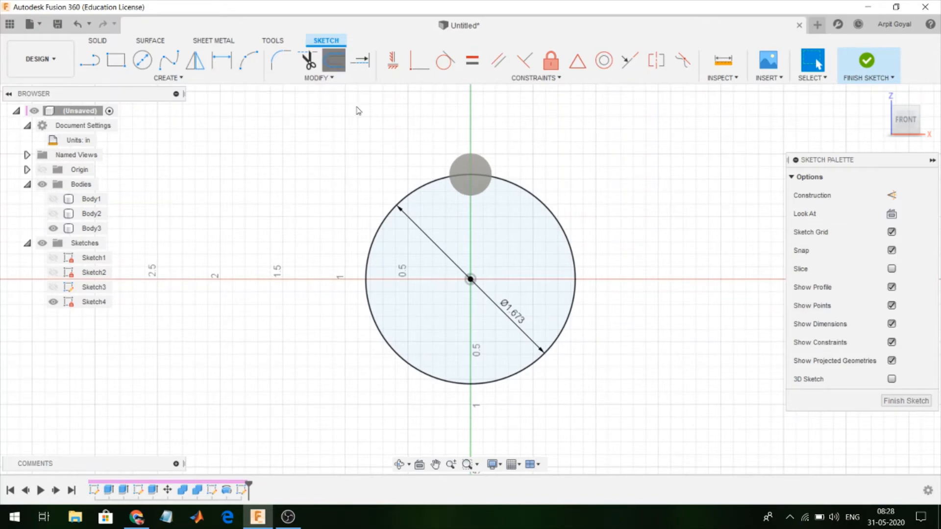
{"action": "left_click", "coordinate": [415, 185]}
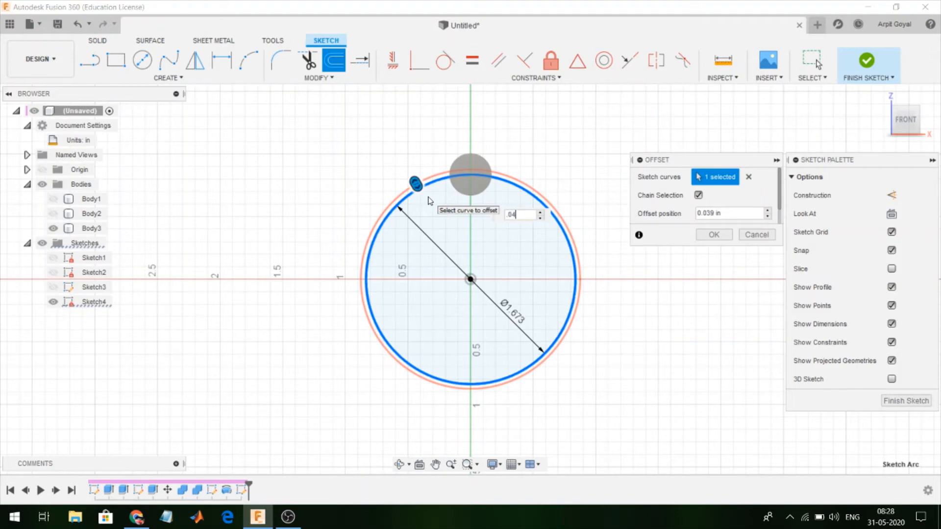
{"action": "key", "text": "Return"}
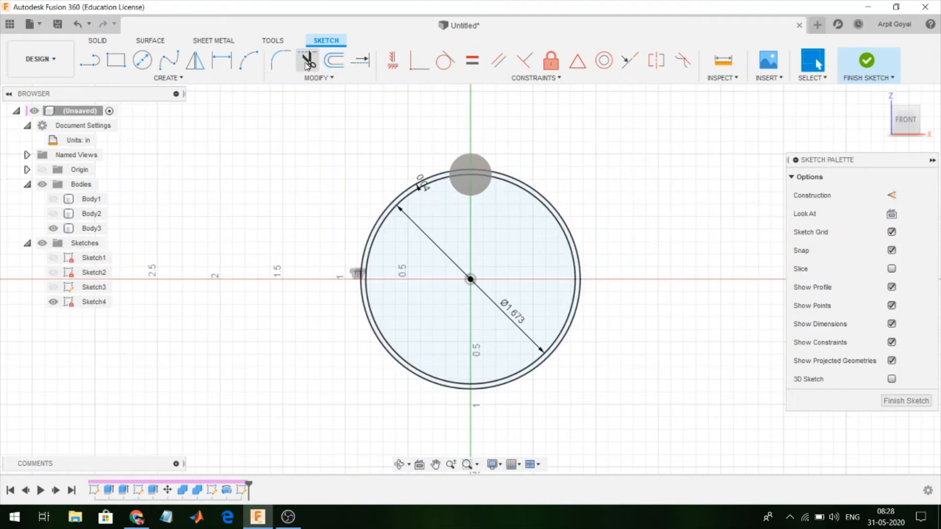
{"action": "left_click", "coordinate": [334, 60]}
{"action": "left_click", "coordinate": [411, 192]}
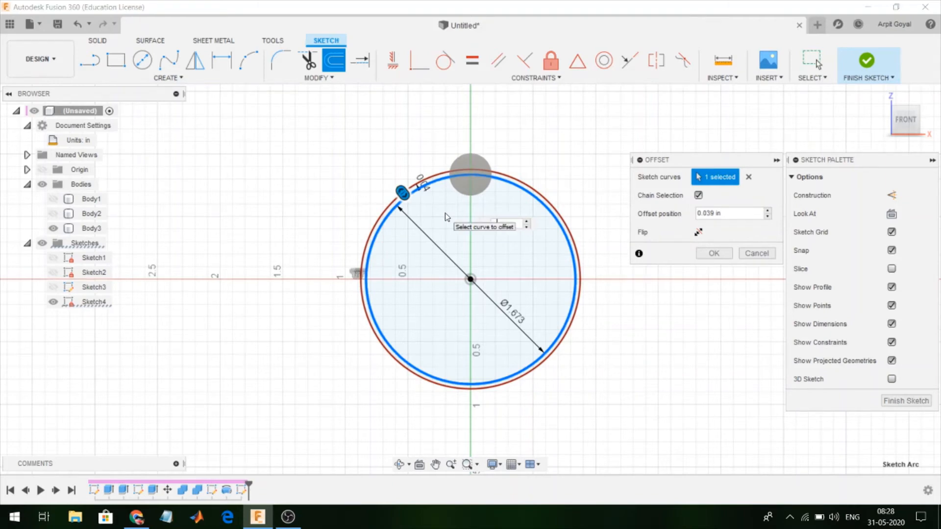
{"action": "type", "text": "-.04"}
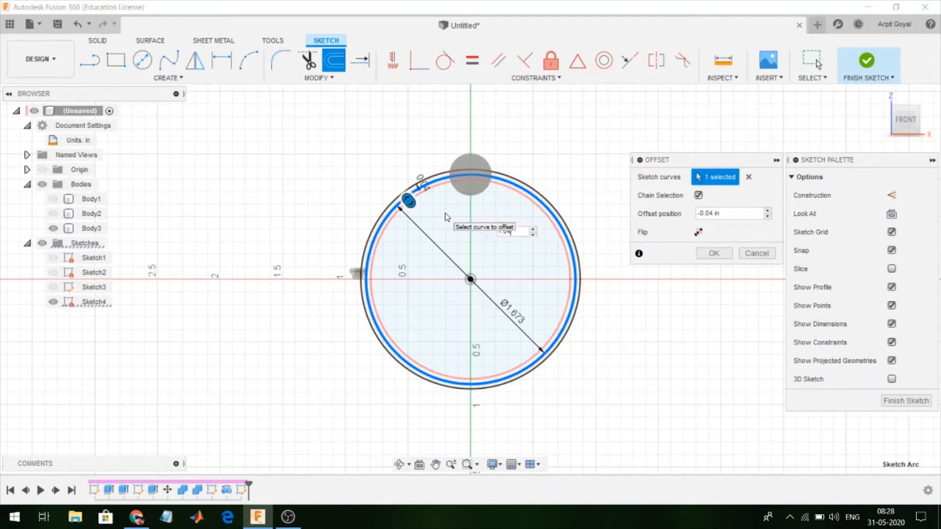
{"action": "key", "text": "Return"}
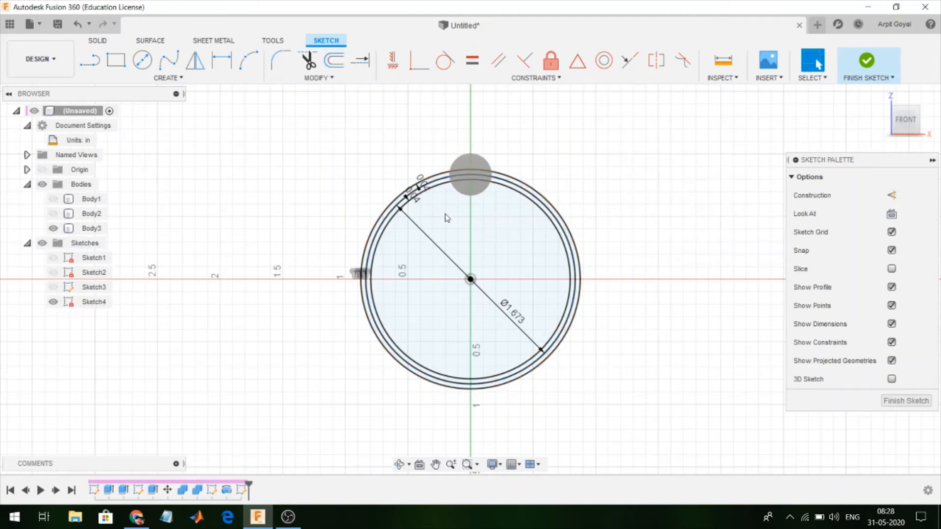
{"action": "left_click", "coordinate": [866, 63]}
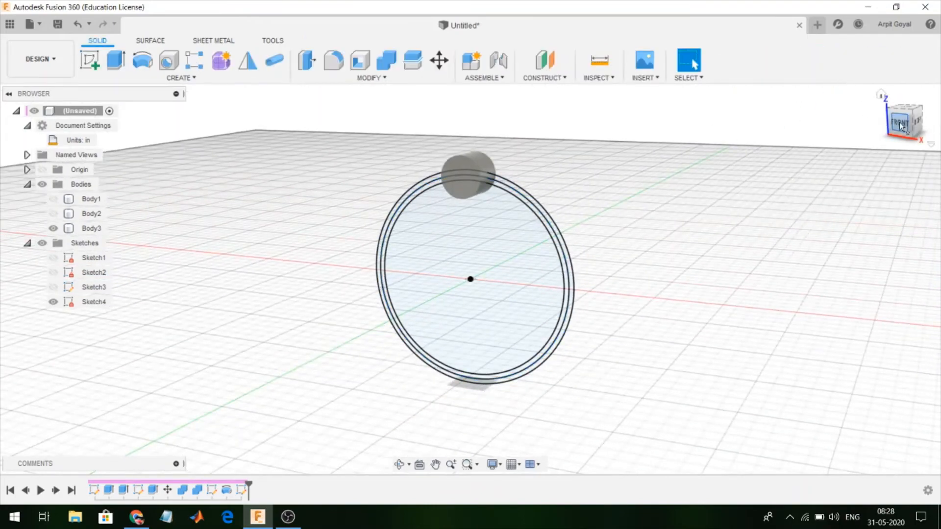
Hide the roller and extrude both thin ring profiles symmetrically as a new body, with a whole length of 0.5 in.
{"action": "left_click_drag", "start_coordinate": [900, 126], "coordinate": [877, 138]}
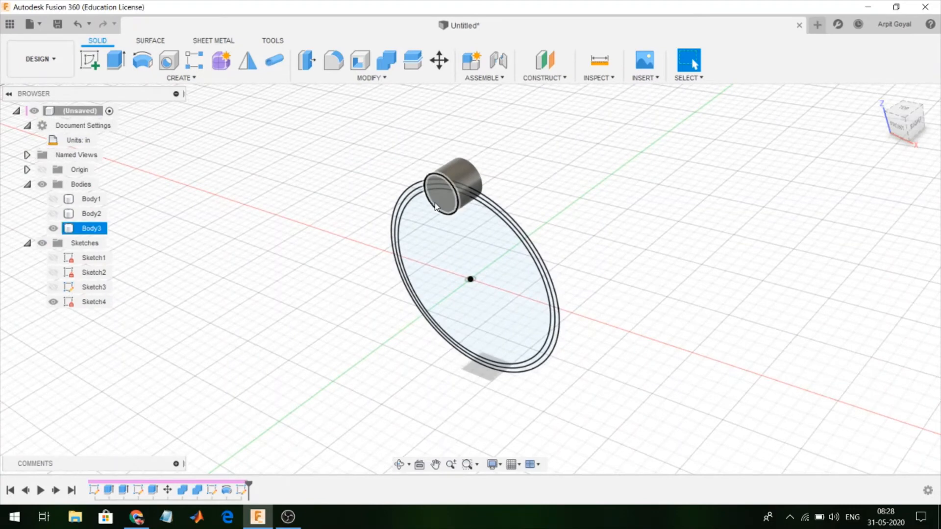
{"action": "scroll", "coordinate": [435, 206], "scroll_direction": "up", "scroll_amount": 2}
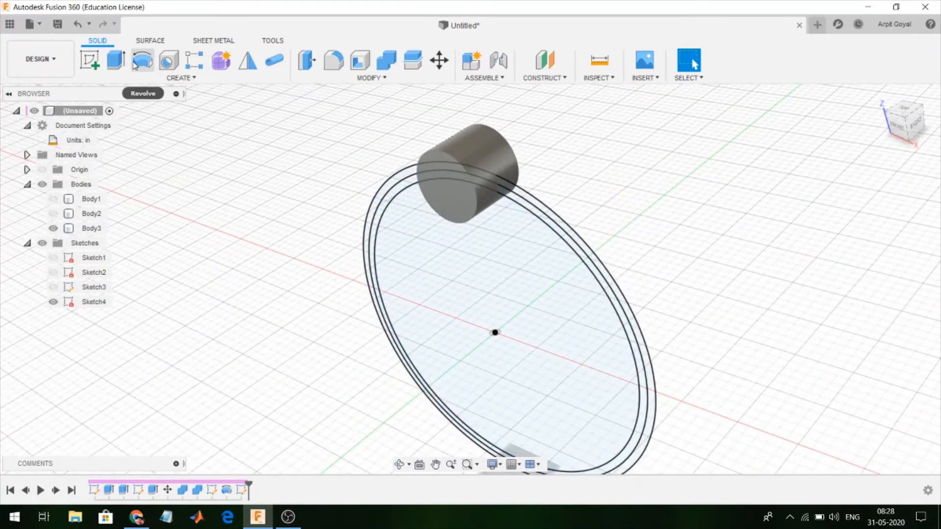
{"action": "left_click", "coordinate": [116, 59]}
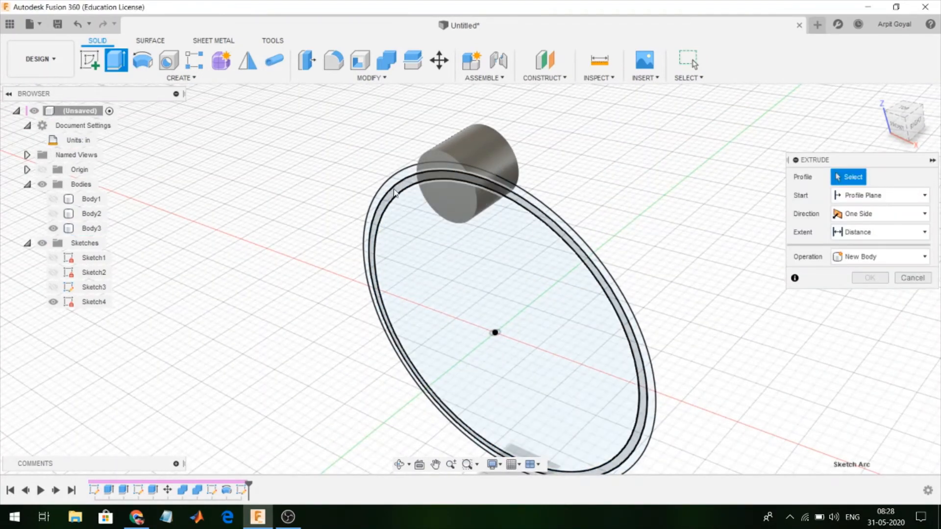
{"action": "left_click", "coordinate": [394, 189]}
{"action": "left_click", "coordinate": [394, 182]}
{"action": "scroll", "coordinate": [393, 183], "scroll_direction": "down", "scroll_amount": 3}
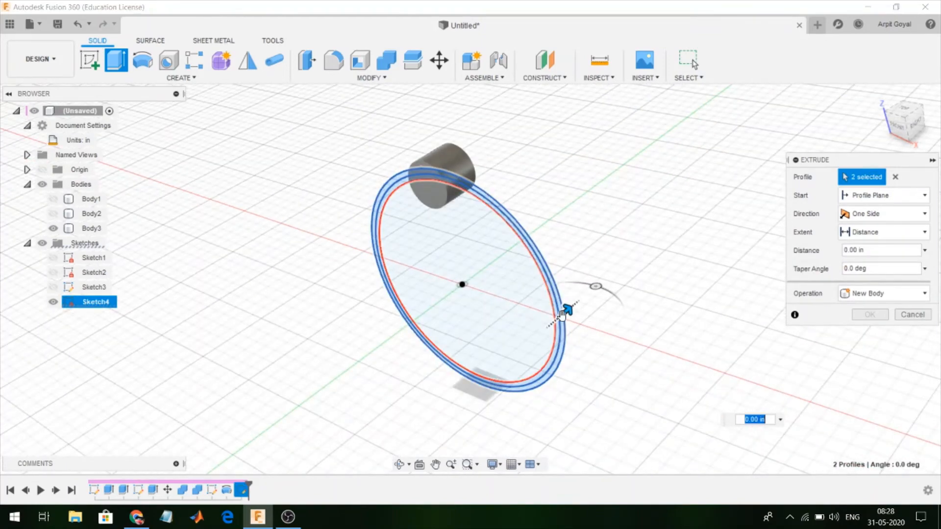
{"action": "left_click_drag", "start_coordinate": [563, 315], "coordinate": [573, 302]}
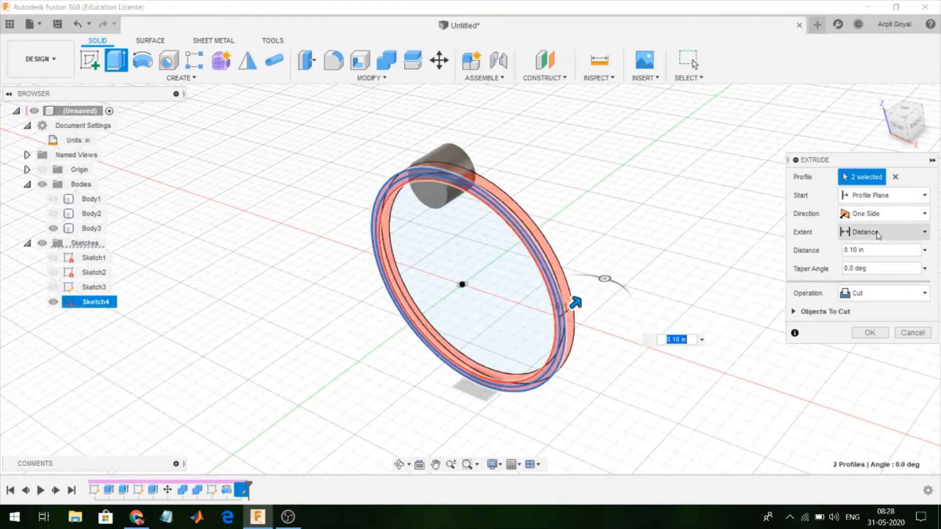
{"action": "left_click", "coordinate": [53, 229]}
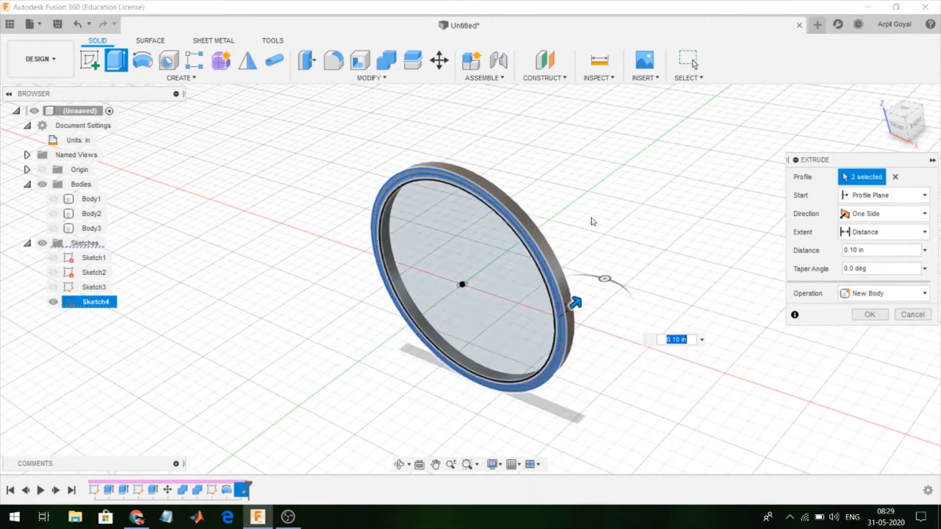
{"action": "left_click", "coordinate": [877, 214]}
{"action": "left_click", "coordinate": [867, 261]}
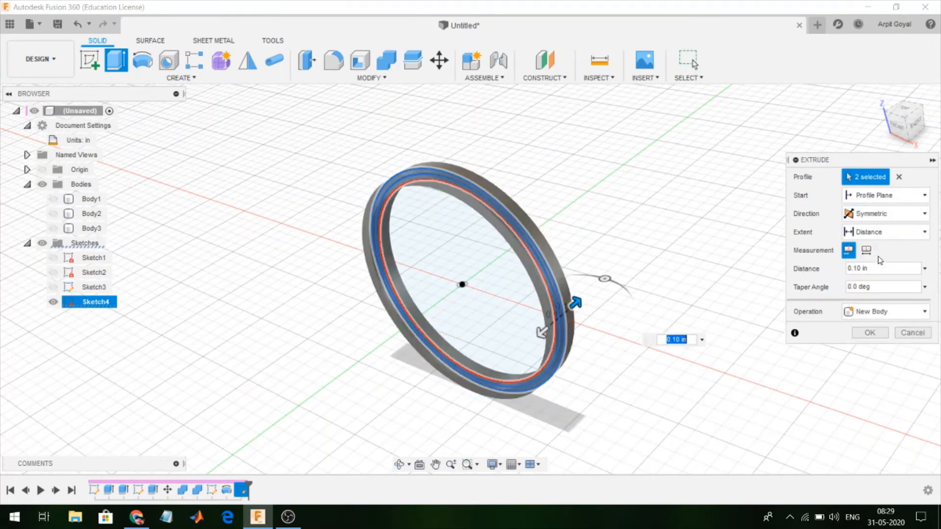
{"action": "left_click", "coordinate": [867, 250]}
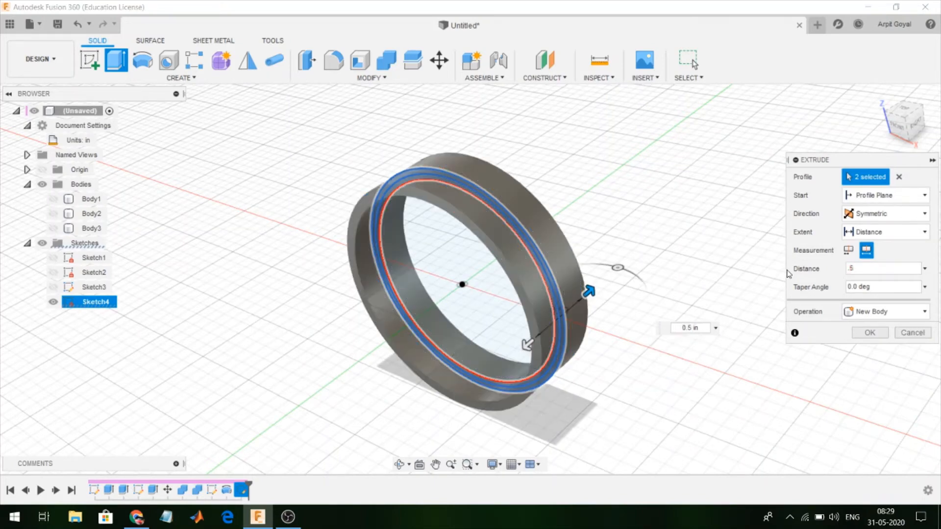
{"action": "key", "text": "Return"}
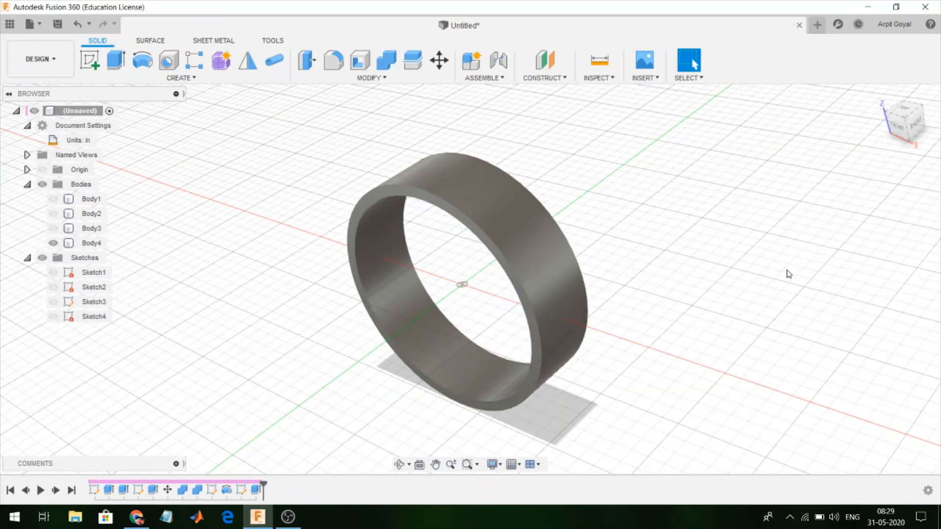
Show the roller, cut its shape out of the thin cage ring while keeping the roller as a tool body, and hide the roller.
{"action": "left_click", "coordinate": [53, 228]}
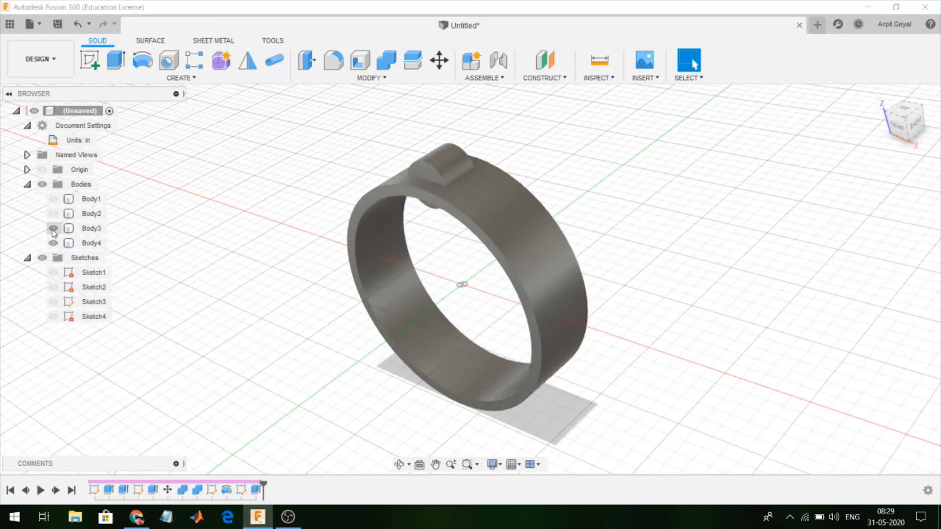
{"action": "left_click", "coordinate": [385, 59]}
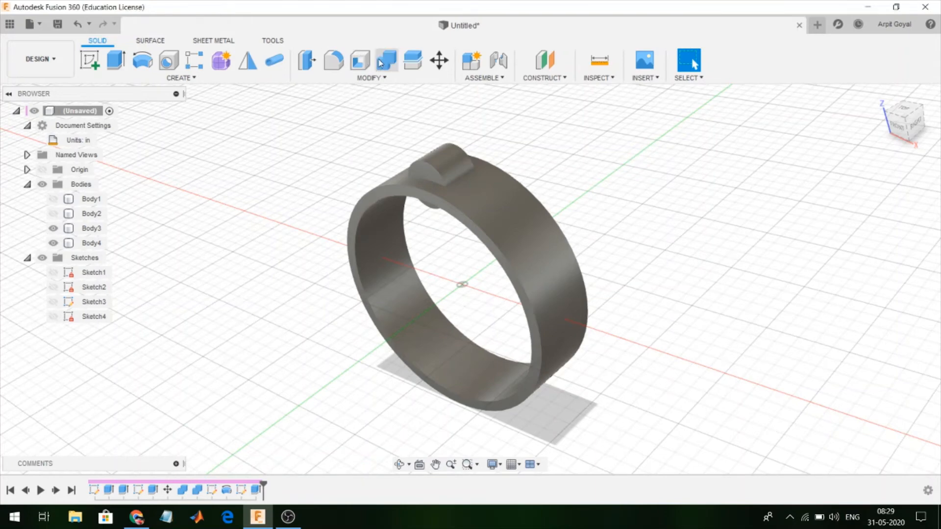
{"action": "left_click", "coordinate": [537, 253]}
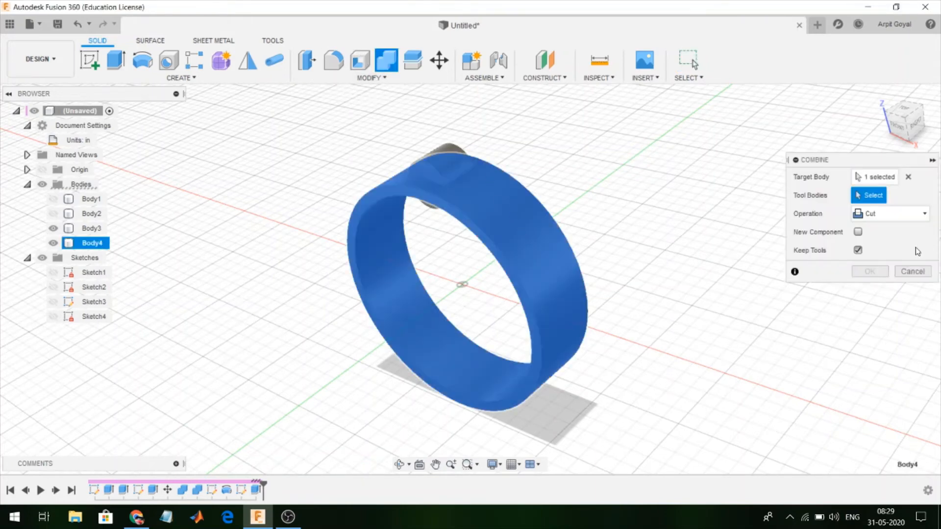
{"action": "left_click", "coordinate": [456, 167]}
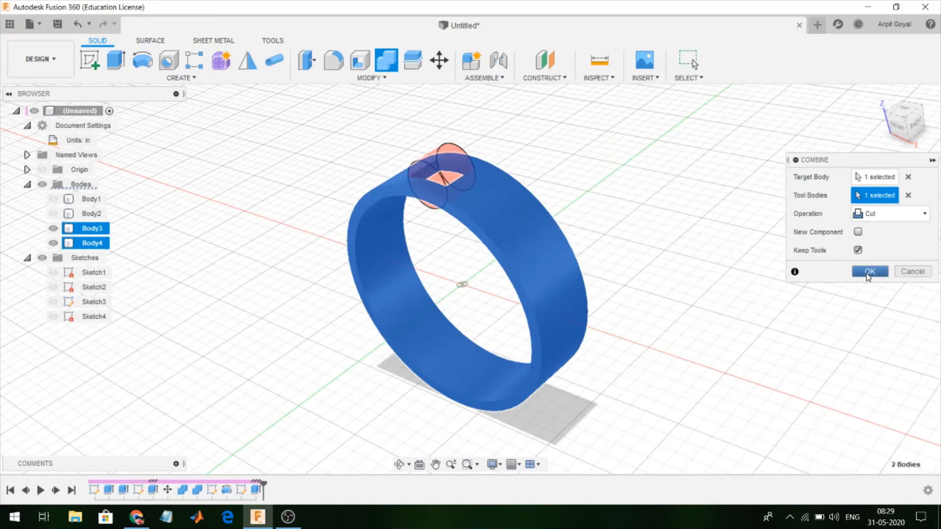
{"action": "left_click", "coordinate": [869, 273]}
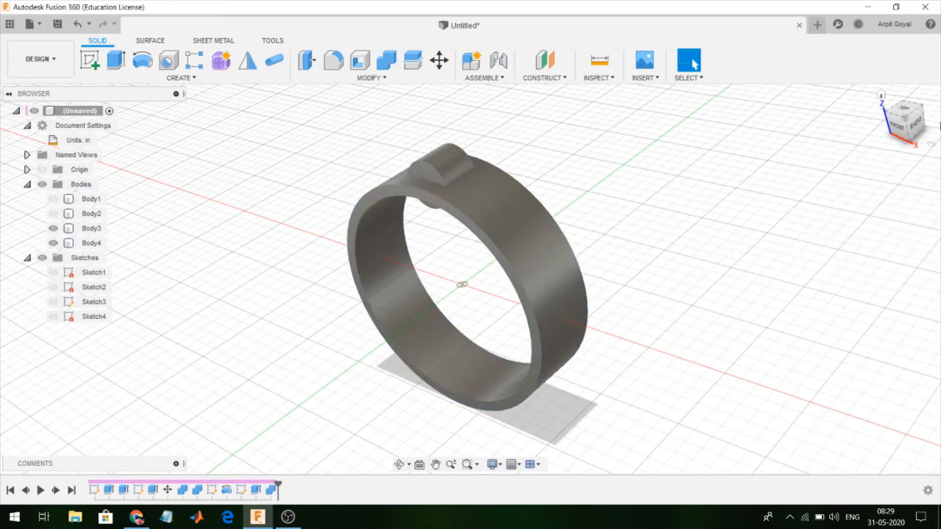
{"action": "middle_click_drag", "start_coordinate": [908, 128], "coordinate": [940, 129], "text": "shift"}
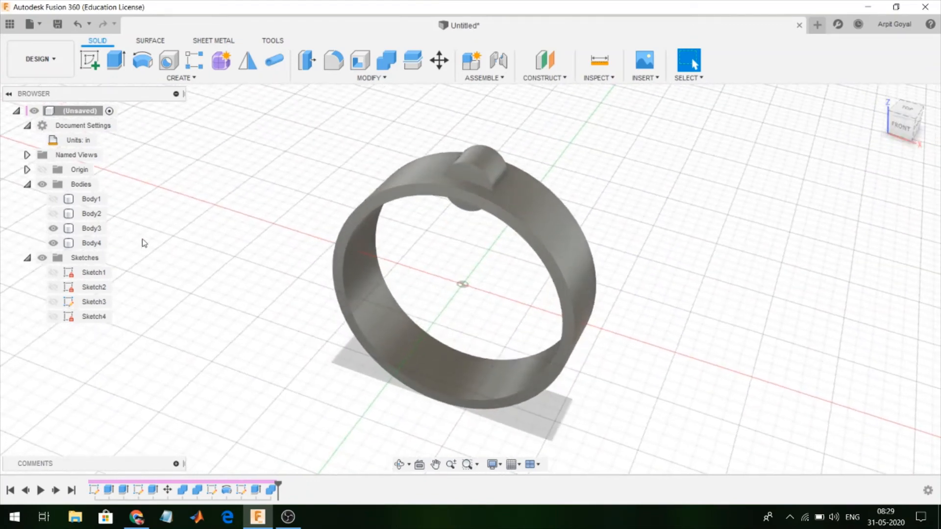
{"action": "left_click", "coordinate": [53, 228]}
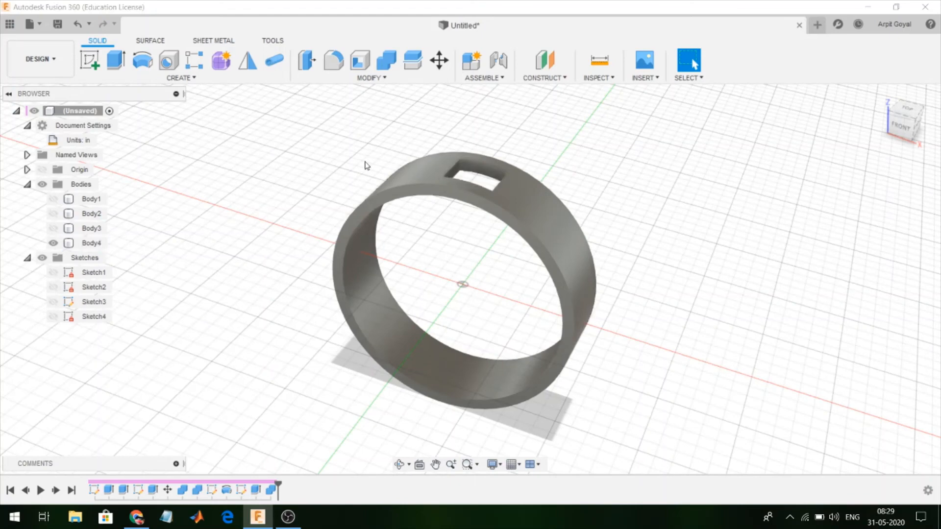
Start a circular pattern of faces and select the four inner faces of the cage ring's roller pocket.
{"action": "left_click", "coordinate": [179, 77]}
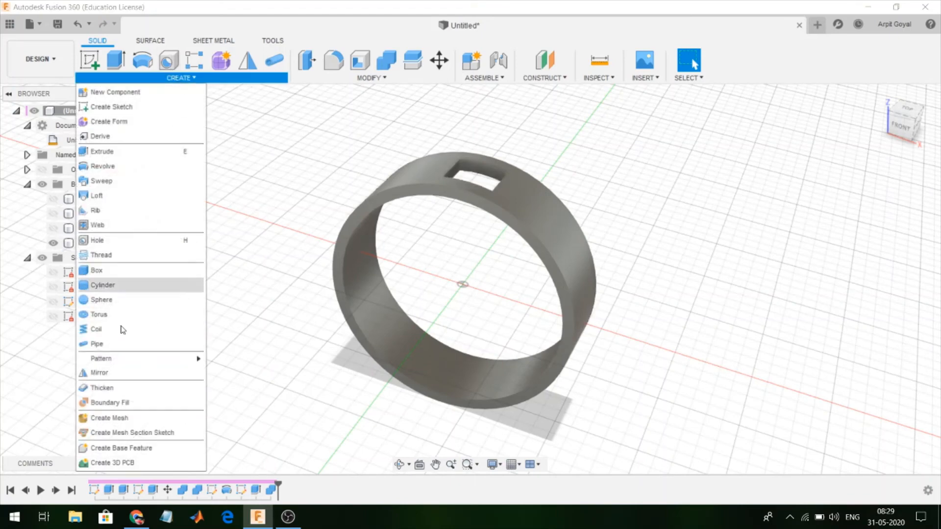
{"action": "mouse_move", "coordinate": [180, 365]}
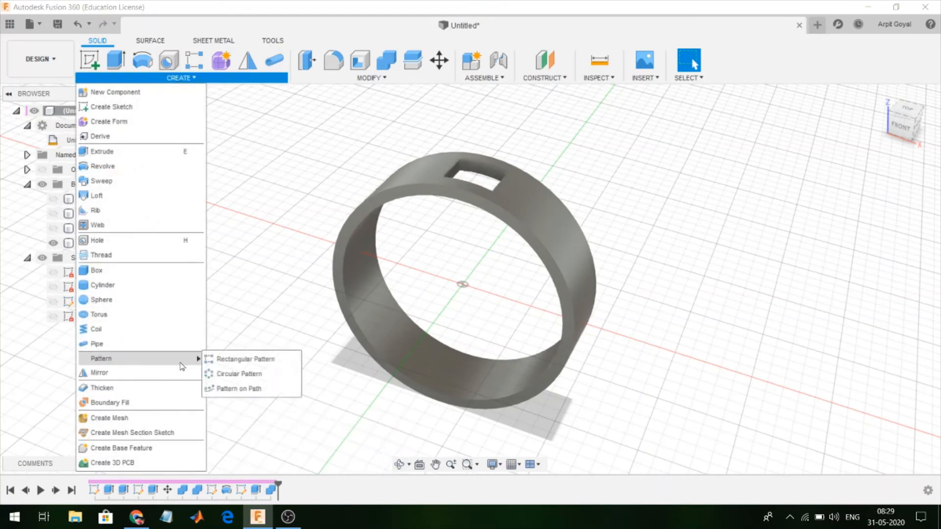
{"action": "left_click", "coordinate": [226, 375]}
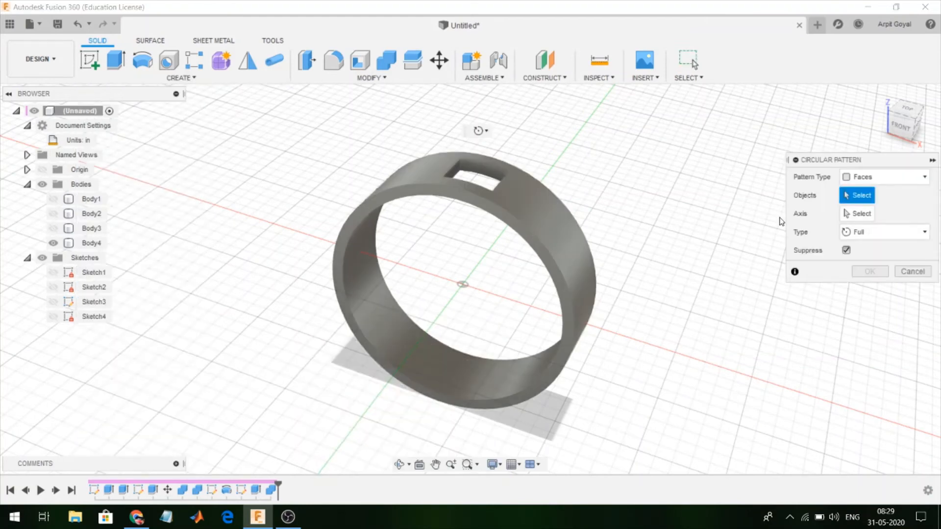
{"action": "left_click", "coordinate": [473, 169]}
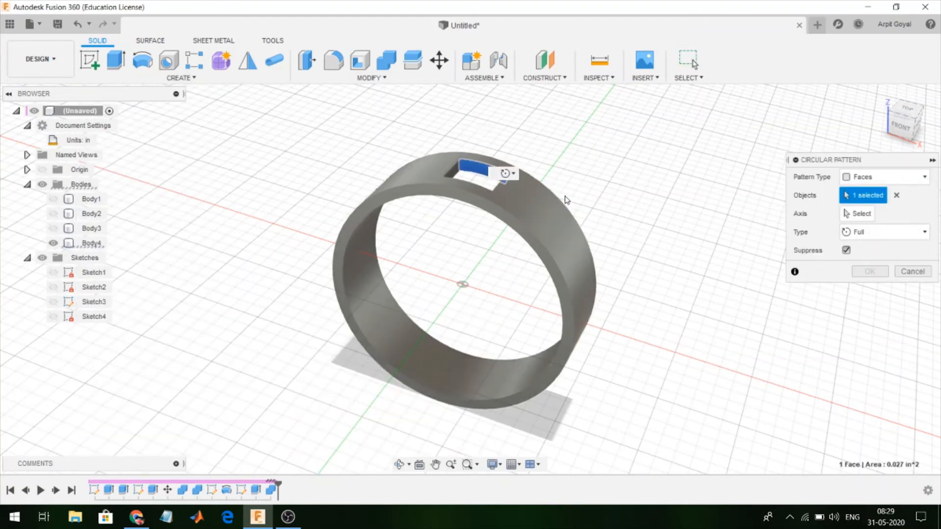
{"action": "middle_click_drag", "start_coordinate": [575, 214], "coordinate": [480, 235], "text": "shift"}
{"action": "scroll", "coordinate": [390, 228], "scroll_direction": "up", "scroll_amount": 5}
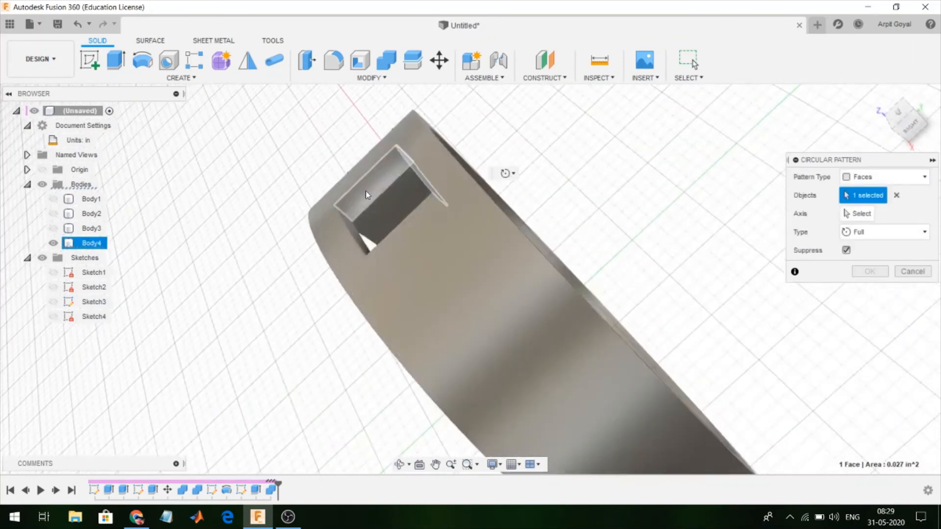
{"action": "left_click", "coordinate": [365, 190]}
{"action": "middle_click_drag", "start_coordinate": [509, 220], "coordinate": [529, 247], "text": "shift"}
{"action": "left_click", "coordinate": [452, 271]}
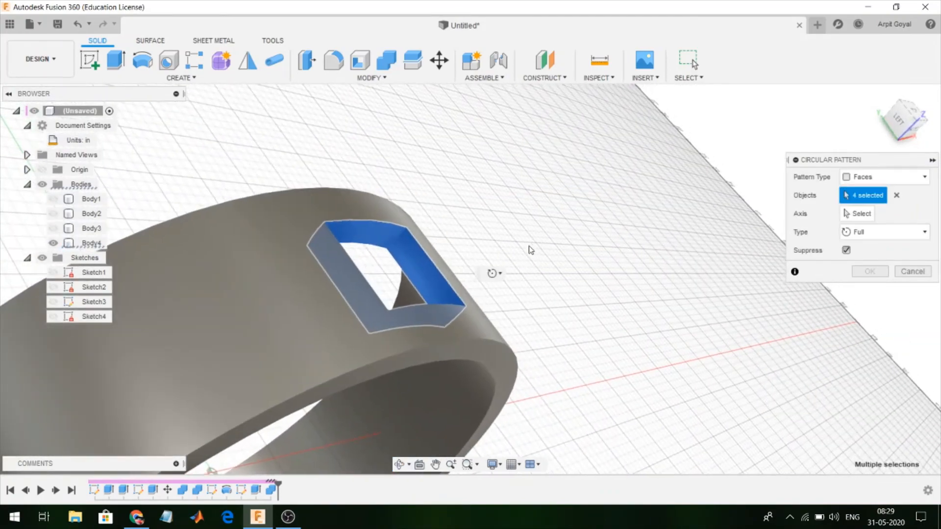
{"action": "scroll", "coordinate": [527, 234], "scroll_direction": "down", "scroll_amount": 3}
{"action": "scroll", "coordinate": [529, 238], "scroll_direction": "down", "scroll_amount": 3}
{"action": "middle_click_drag", "start_coordinate": [573, 389], "coordinate": [502, 389], "text": "shift"}
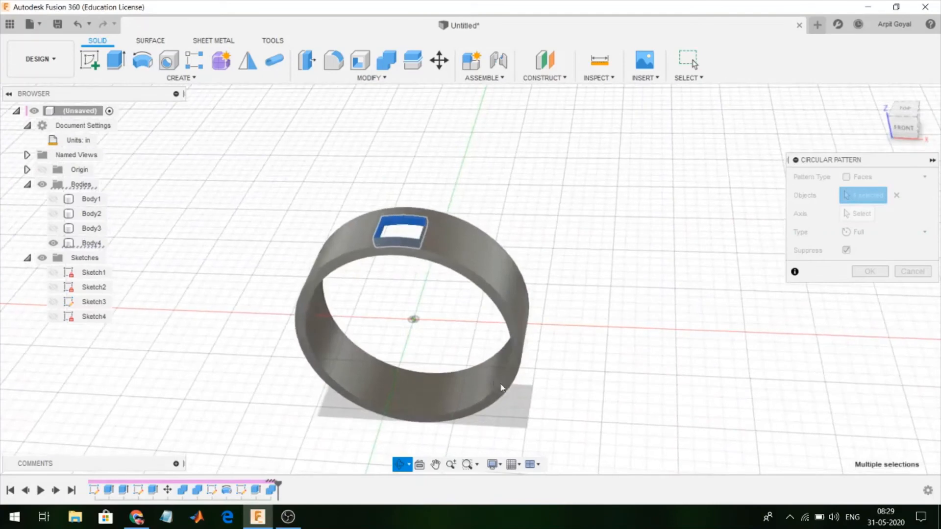
Pattern the selected pocket faces fully around the Y axis with a quantity of 14.
{"action": "left_click", "coordinate": [858, 214]}
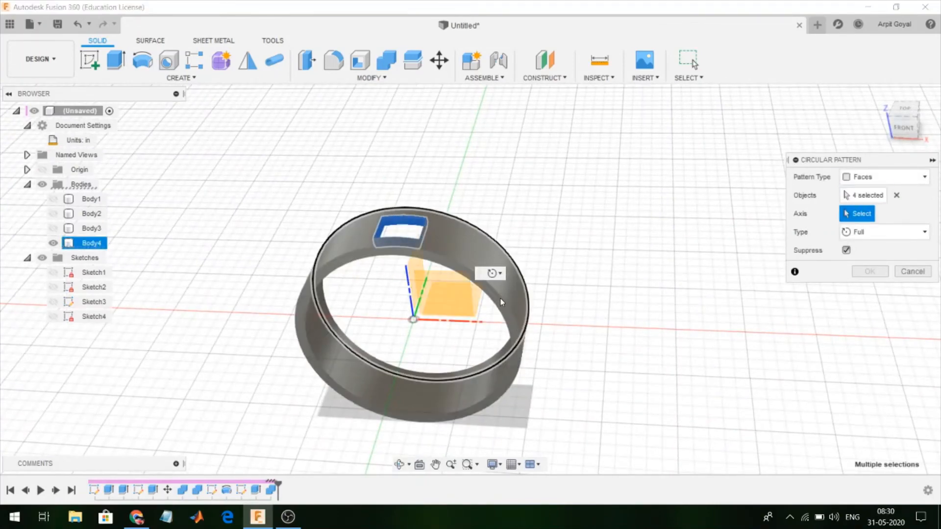
{"action": "left_click", "coordinate": [427, 287]}
{"action": "left_click", "coordinate": [848, 269]}
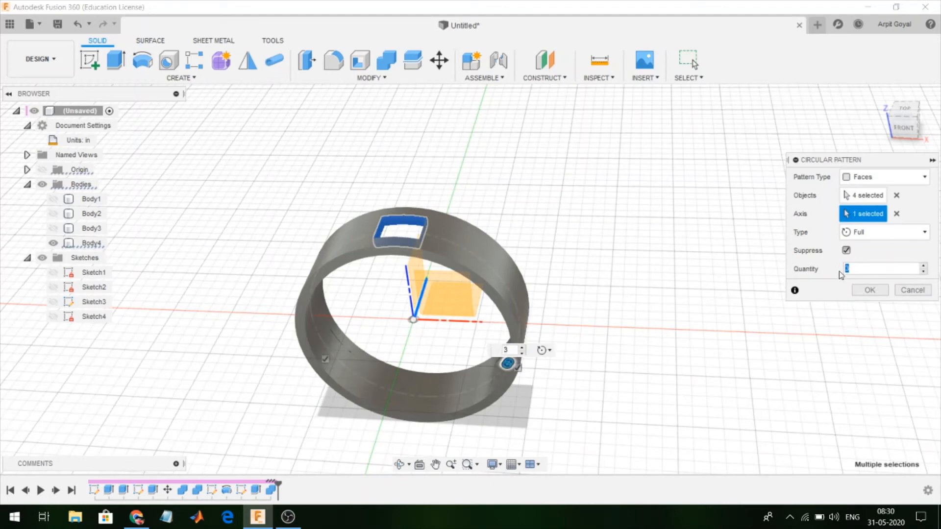
{"action": "type", "text": "14"}
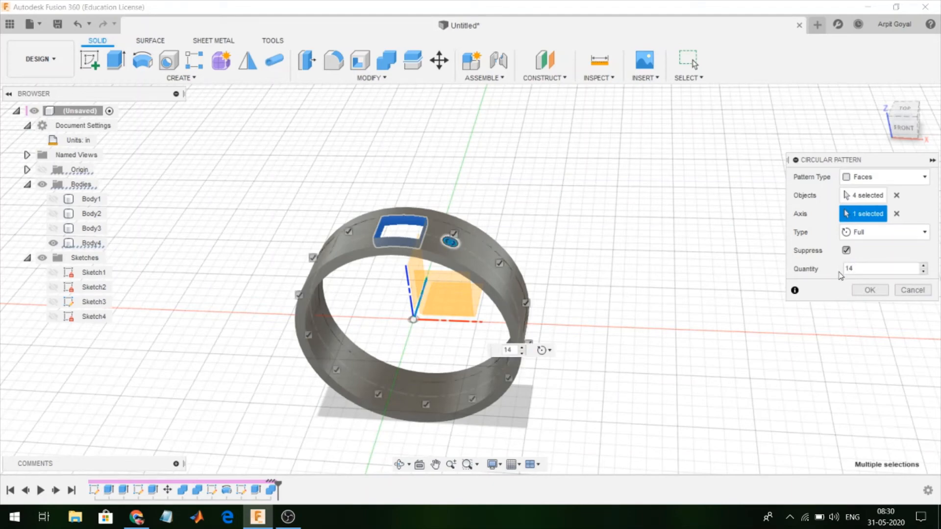
{"action": "key", "text": "Return"}
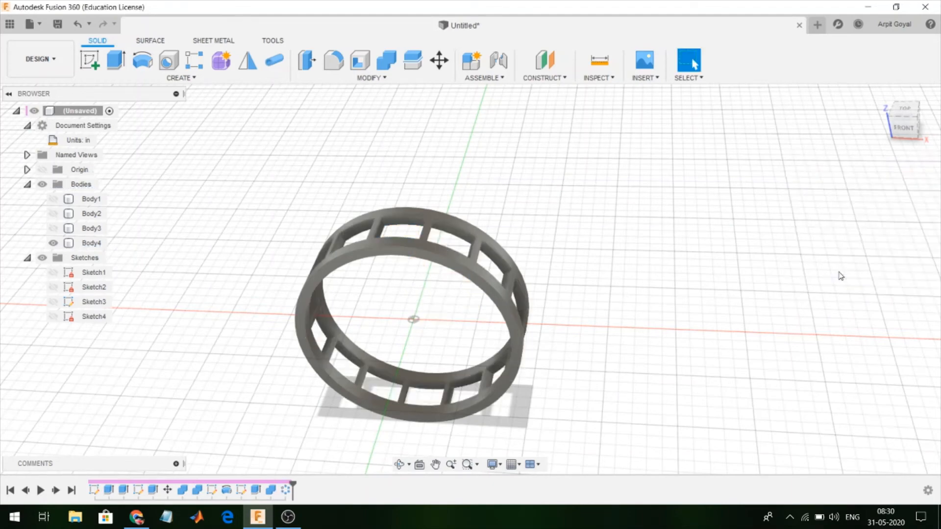
Show the roller, hide the cage ring, and select the roller for a circular pattern of bodies.
{"action": "mouse_move", "coordinate": [907, 125]}
{"action": "left_mouse_down"}
{"action": "mouse_move", "coordinate": [881, 115]}
{"action": "mouse_move", "coordinate": [888, 101]}
{"action": "mouse_move", "coordinate": [876, 115]}
{"action": "mouse_move", "coordinate": [882, 126]}
{"action": "left_mouse_up"}
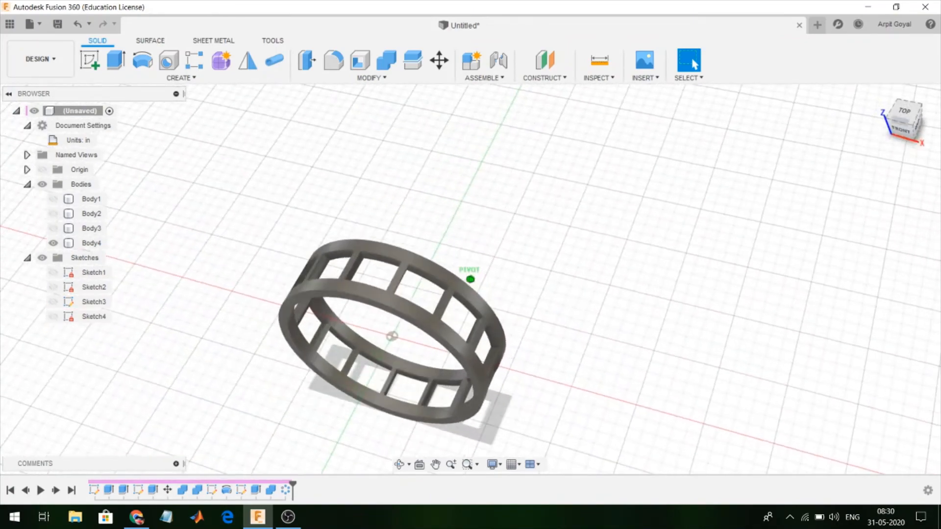
{"action": "left_click", "coordinate": [53, 229]}
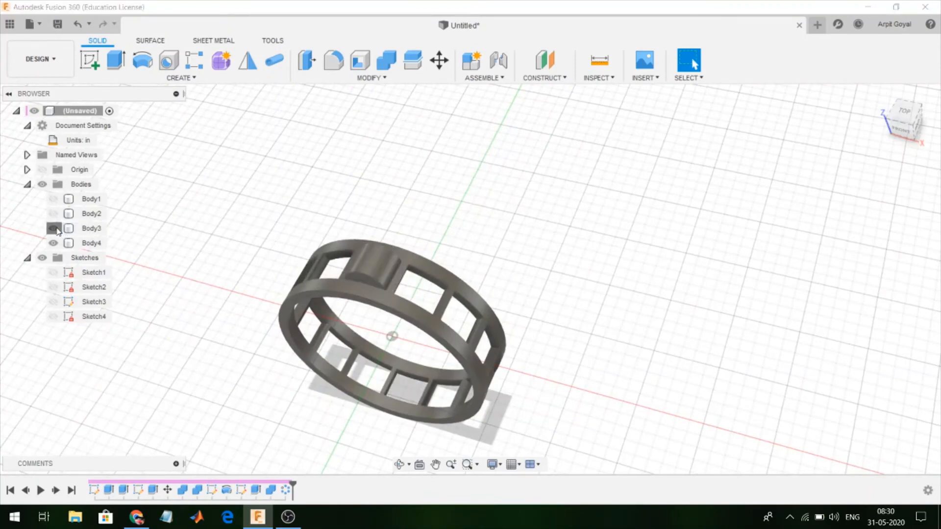
{"action": "left_click", "coordinate": [54, 229]}
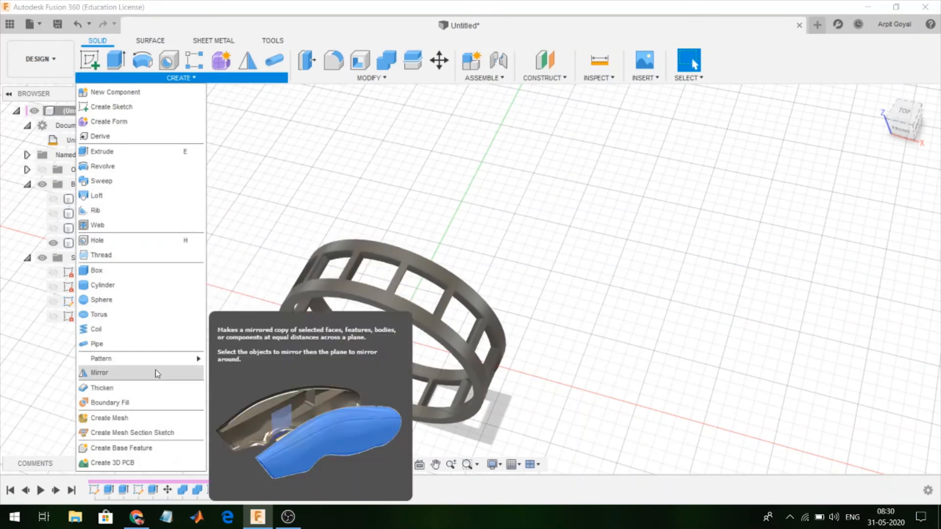
{"action": "mouse_move", "coordinate": [162, 359]}
{"action": "left_click", "coordinate": [221, 374]}
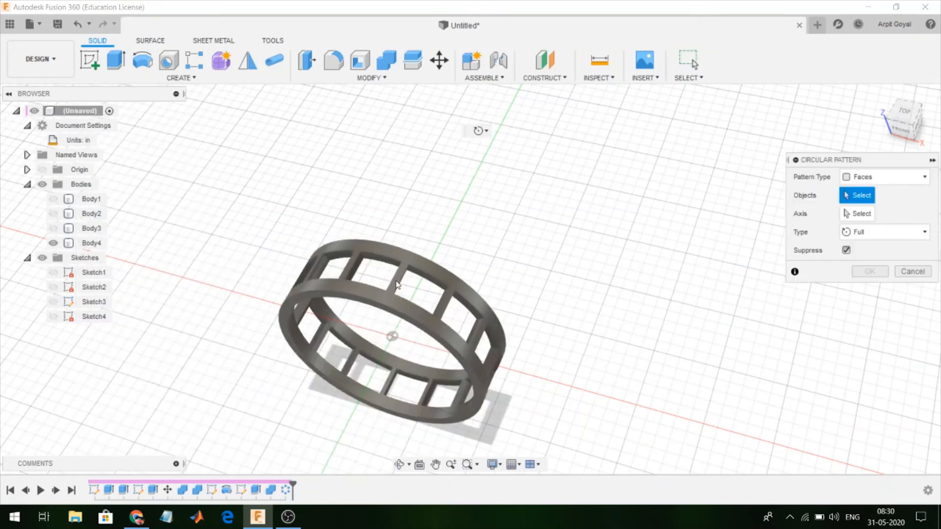
{"action": "left_click", "coordinate": [52, 229]}
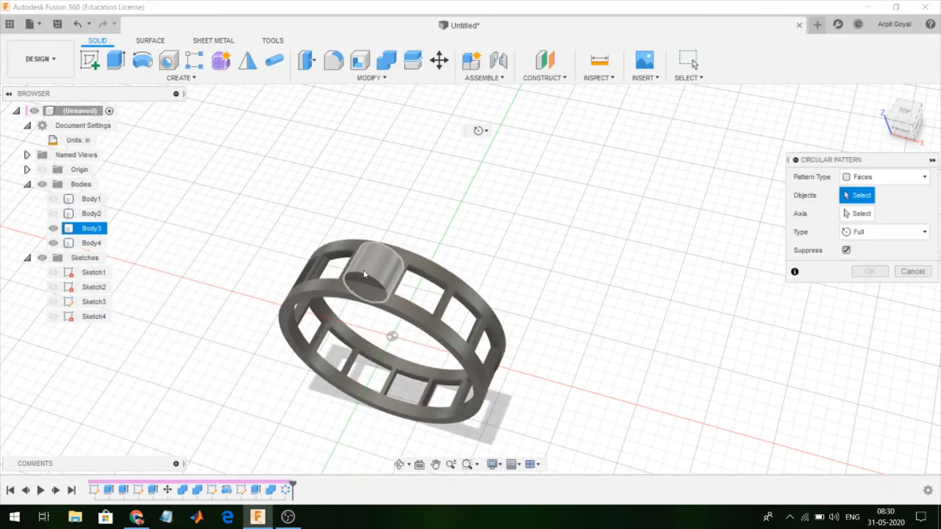
{"action": "left_click", "coordinate": [373, 268]}
{"action": "left_click", "coordinate": [54, 244]}
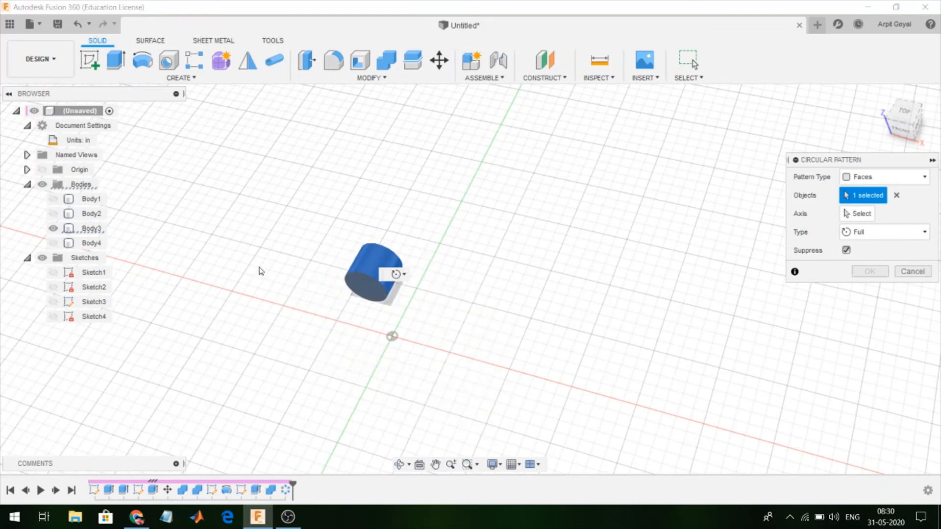
{"action": "left_click", "coordinate": [859, 178]}
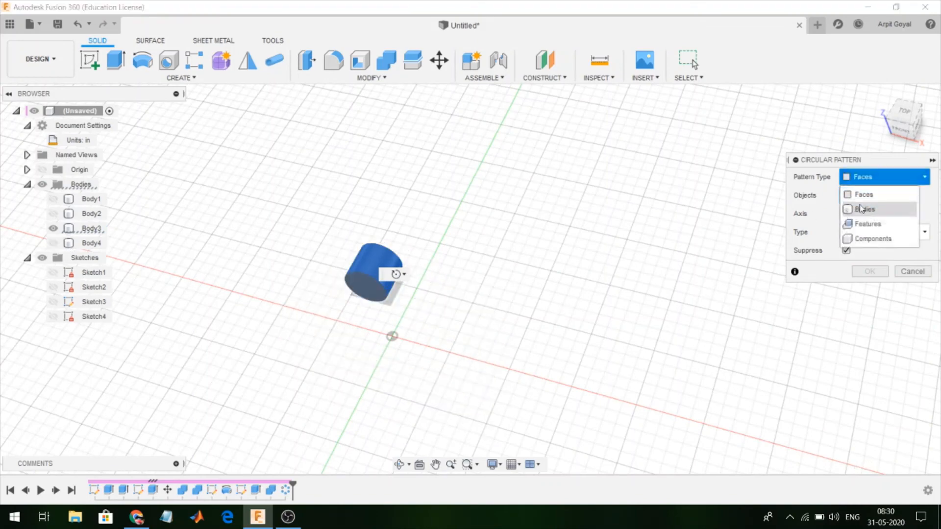
{"action": "left_click", "coordinate": [863, 213]}
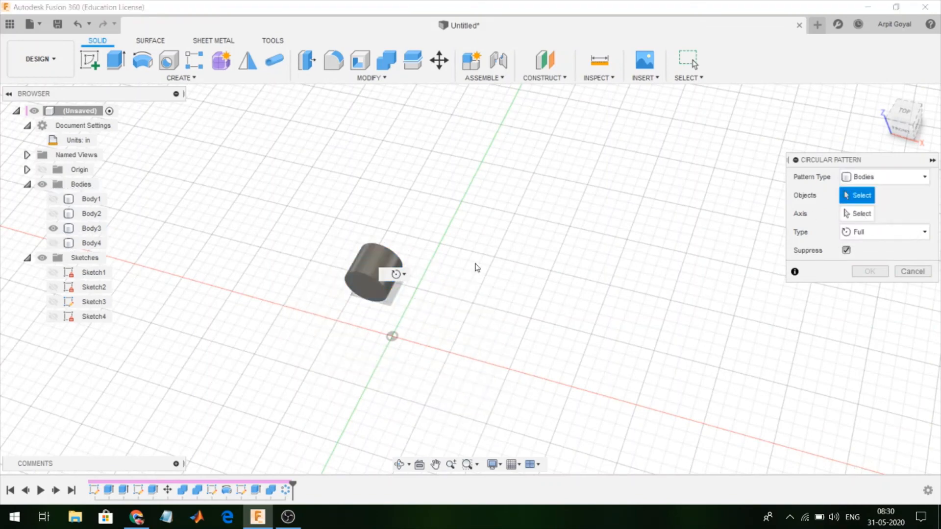
{"action": "left_click", "coordinate": [391, 268]}
Pattern the roller body fully around the Y axis with a quantity of 14.
{"action": "left_click", "coordinate": [859, 215]}
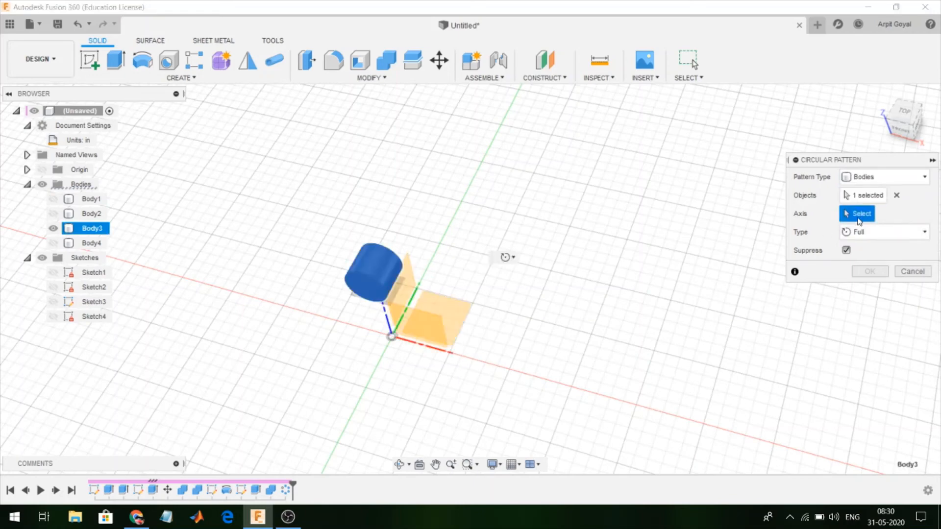
{"action": "left_click", "coordinate": [414, 305]}
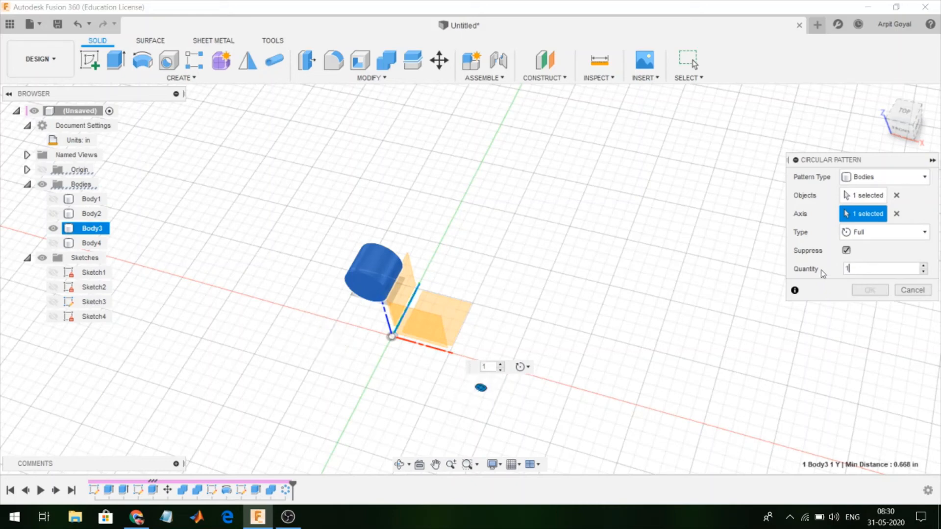
{"action": "left_click", "coordinate": [871, 291]}
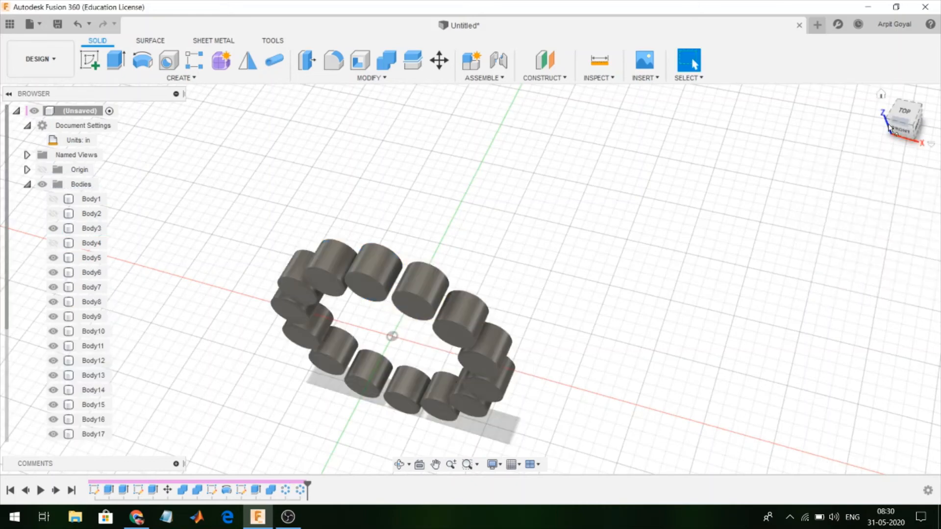
Show the cage ring, select it with all 14 rollers, and combine them using the Join operation.
{"action": "left_click", "coordinate": [905, 131]}
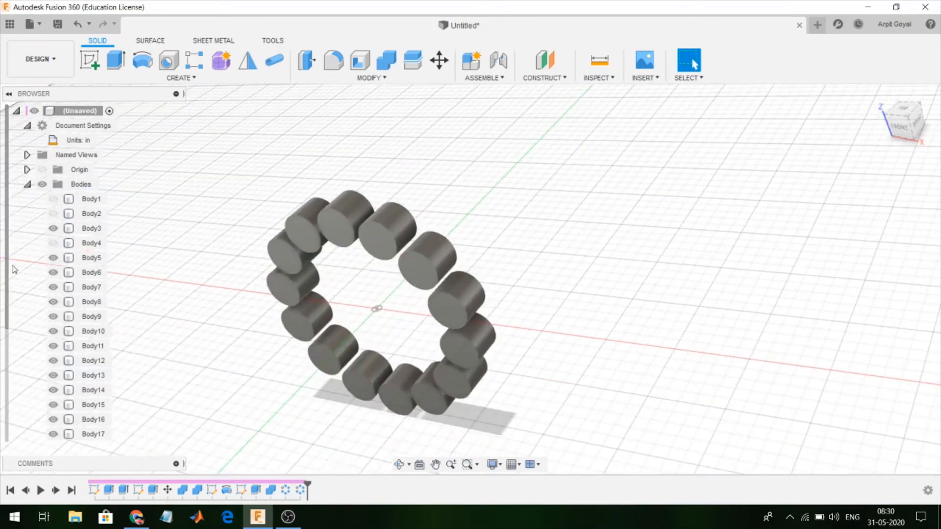
{"action": "left_click", "coordinate": [54, 243]}
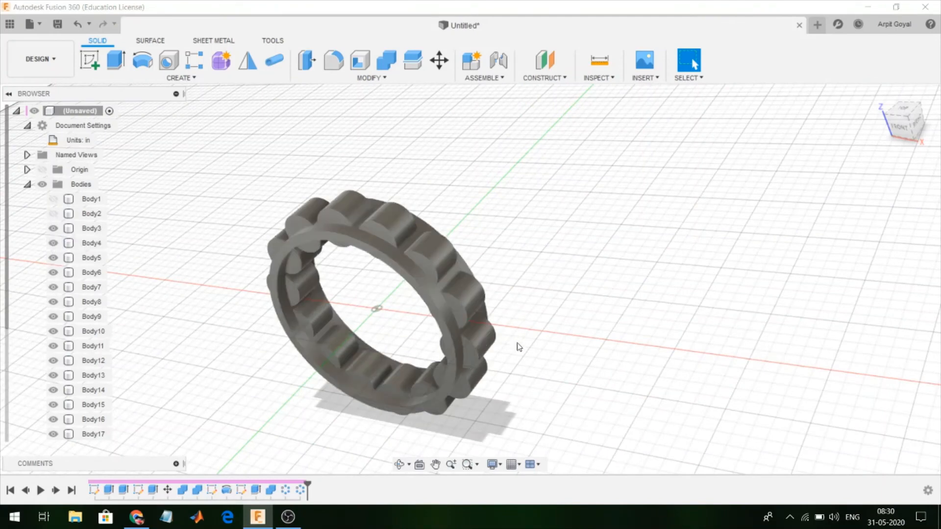
{"action": "left_click_drag", "start_coordinate": [515, 416], "coordinate": [222, 143]}
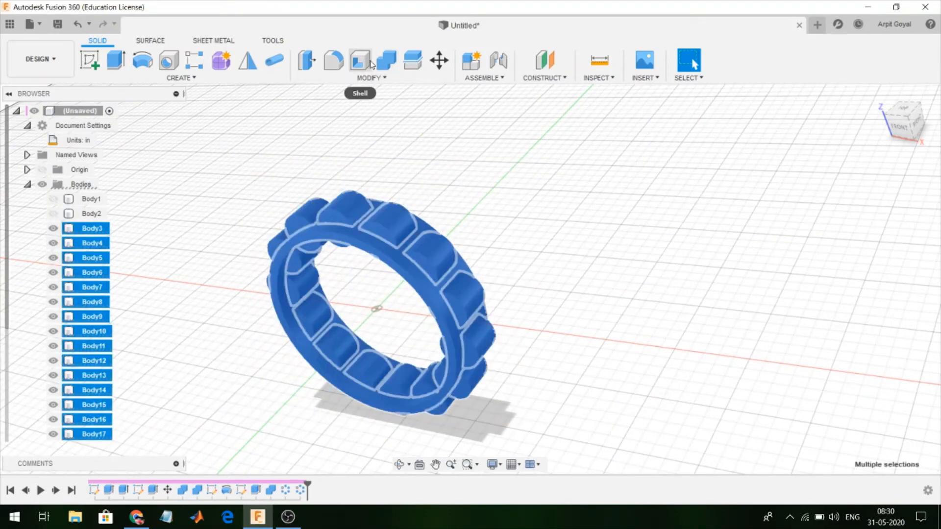
{"action": "left_click", "coordinate": [387, 63]}
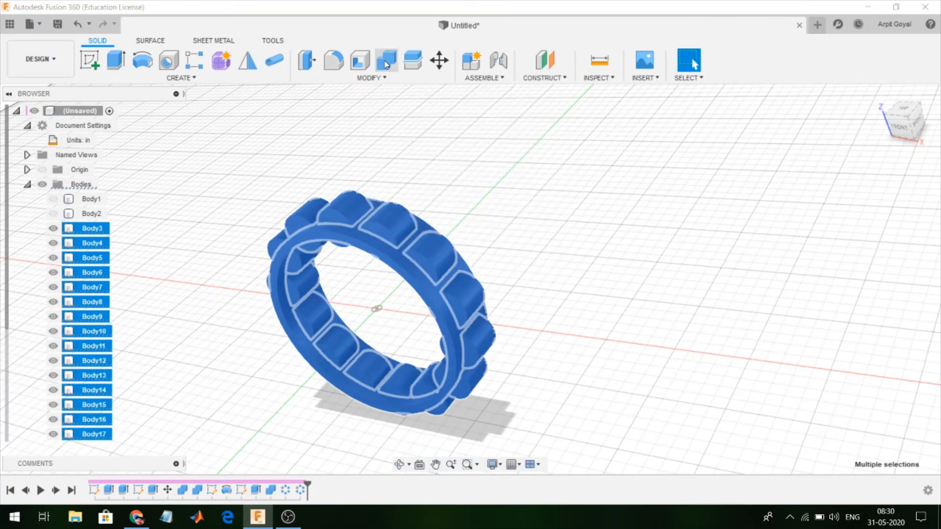
{"action": "left_click", "coordinate": [857, 214]}
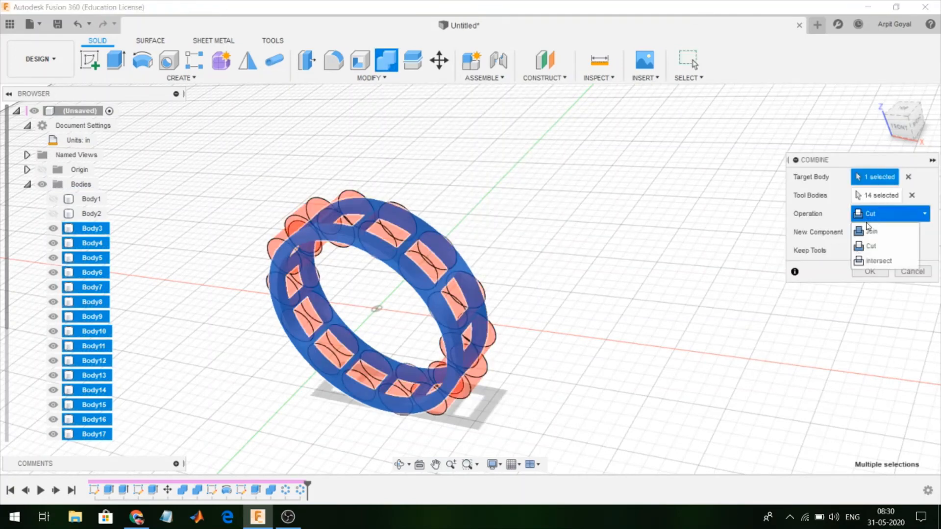
{"action": "left_click", "coordinate": [871, 228]}
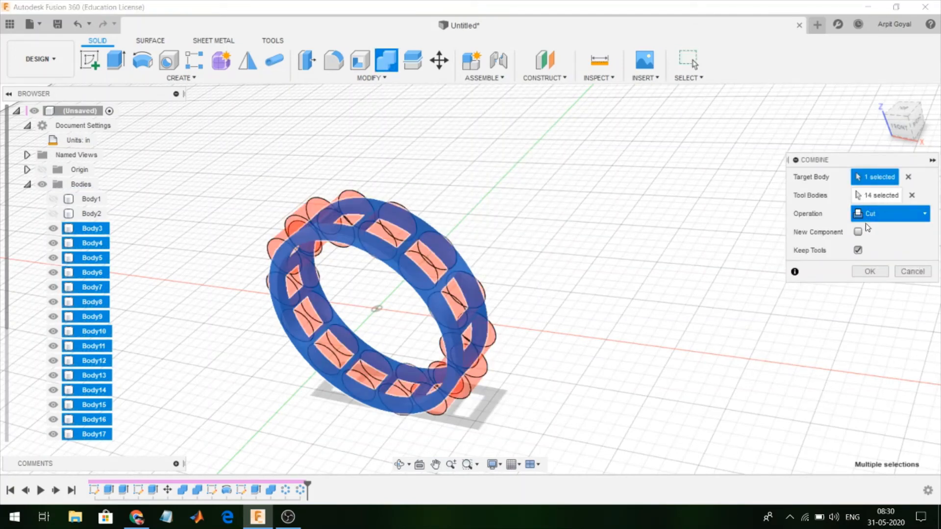
{"action": "left_click", "coordinate": [870, 271]}
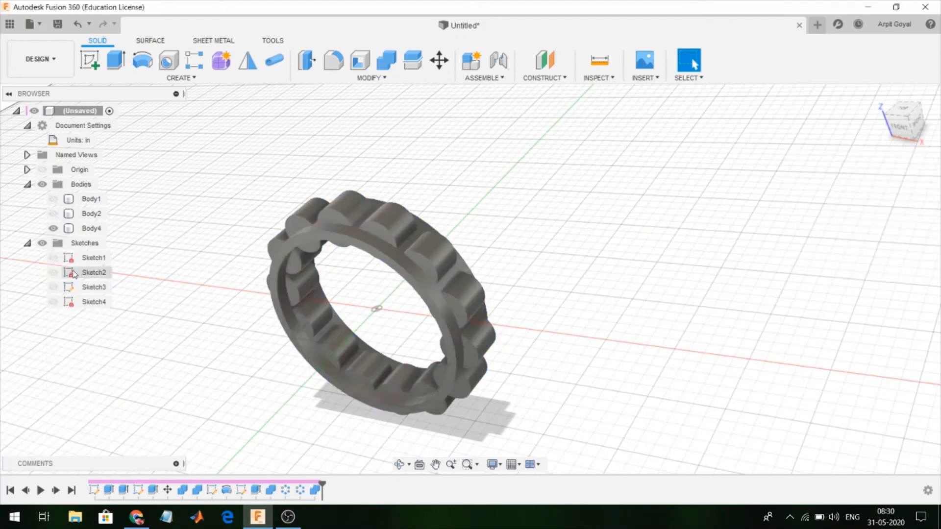
Show the hidden inner and outer ring bodies around the joined cage and rollers.
{"action": "left_click", "coordinate": [53, 214]}
{"action": "left_click", "coordinate": [53, 199]}
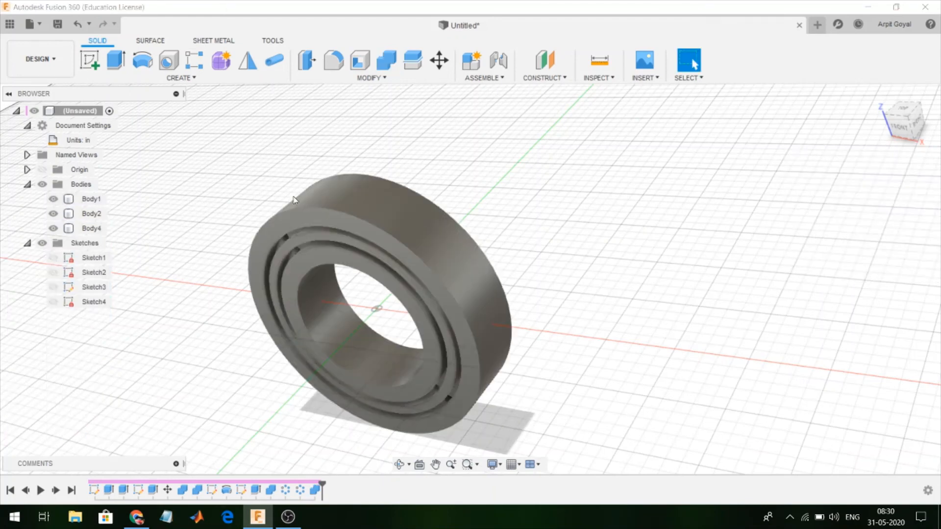
{"action": "middle_click_drag", "start_coordinate": [574, 248], "coordinate": [603, 225]}
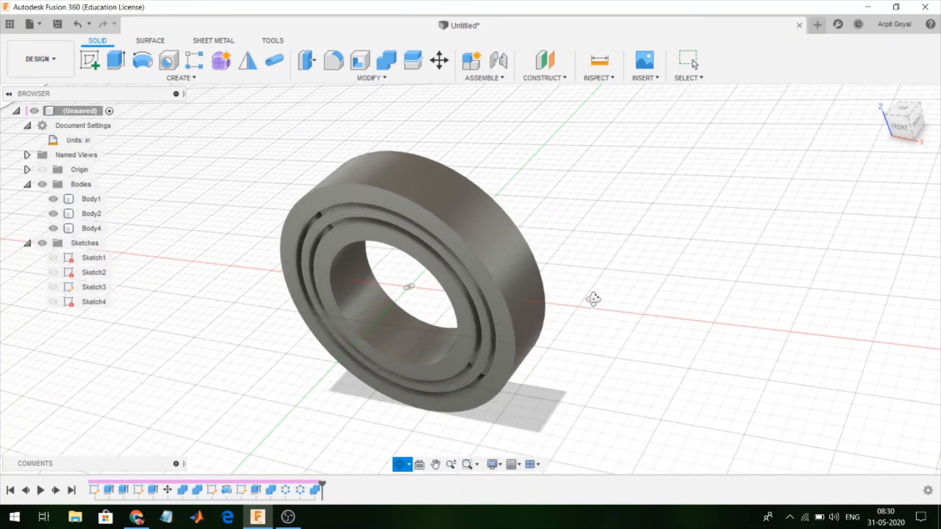
{"action": "mouse_move", "coordinate": [594, 299]}
{"action": "middle_mouse_down", "text": "shift"}
{"action": "mouse_move", "coordinate": [616, 280]}
{"action": "mouse_move", "coordinate": [637, 285]}
{"action": "mouse_move", "coordinate": [594, 299]}
{"action": "middle_mouse_up", "text": "shift"}
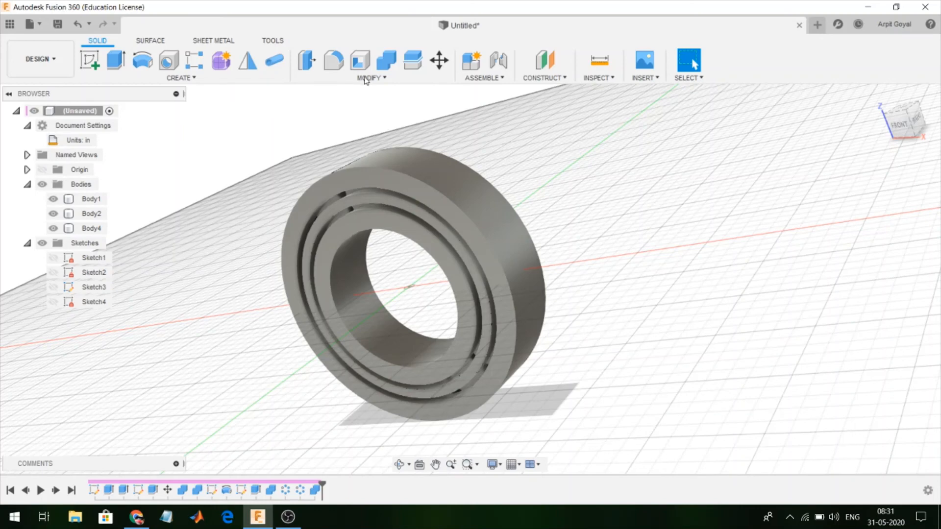
Apply the Aluminum - Anodized Glossy (Red) appearance from the metal library to the inner and outer rings.
{"action": "key", "text": "a"}
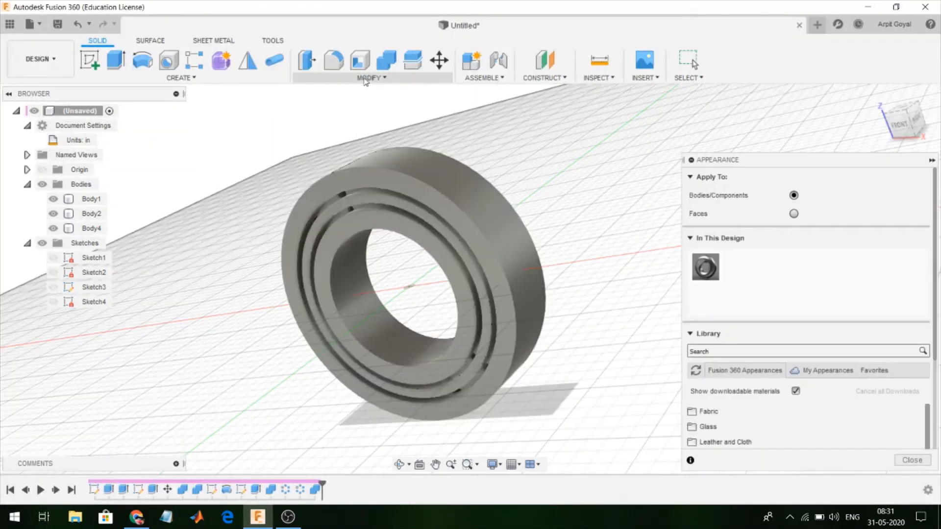
{"action": "scroll", "coordinate": [775, 403], "scroll_direction": "down", "scroll_amount": 3}
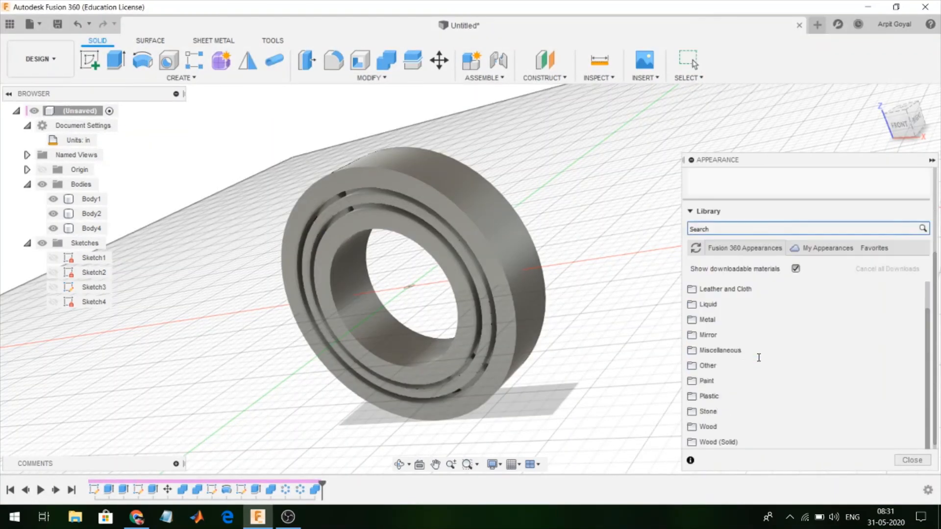
{"action": "left_click", "coordinate": [696, 321]}
{"action": "left_click", "coordinate": [726, 337]}
{"action": "scroll", "coordinate": [726, 337], "scroll_direction": "down", "scroll_amount": 2}
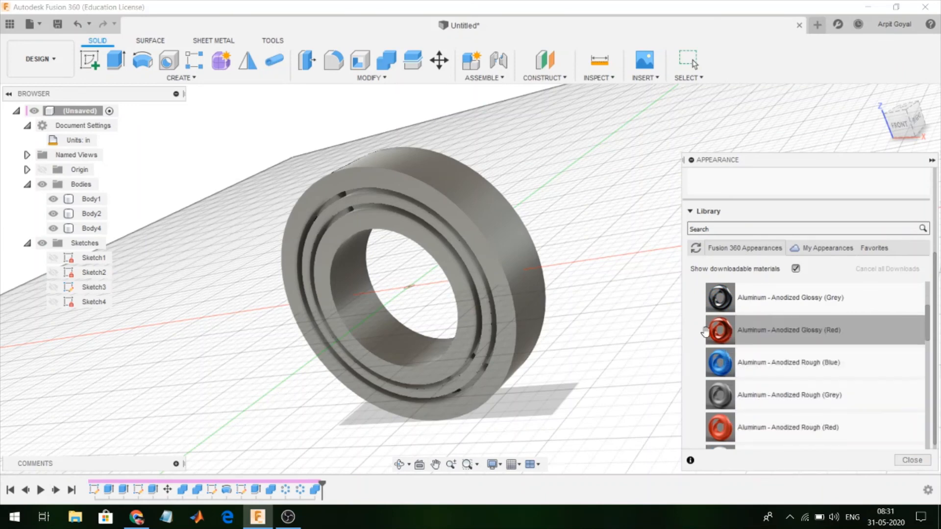
{"action": "left_click_drag", "start_coordinate": [705, 333], "coordinate": [457, 316]}
Apply the Aluminum - Anodized Rough (Blue) appearance to the cage and roller body, and collapse the appearance settings.
{"action": "left_click_drag", "start_coordinate": [721, 368], "coordinate": [483, 354]}
{"action": "scroll", "coordinate": [745, 371], "scroll_direction": "down", "scroll_amount": 5}
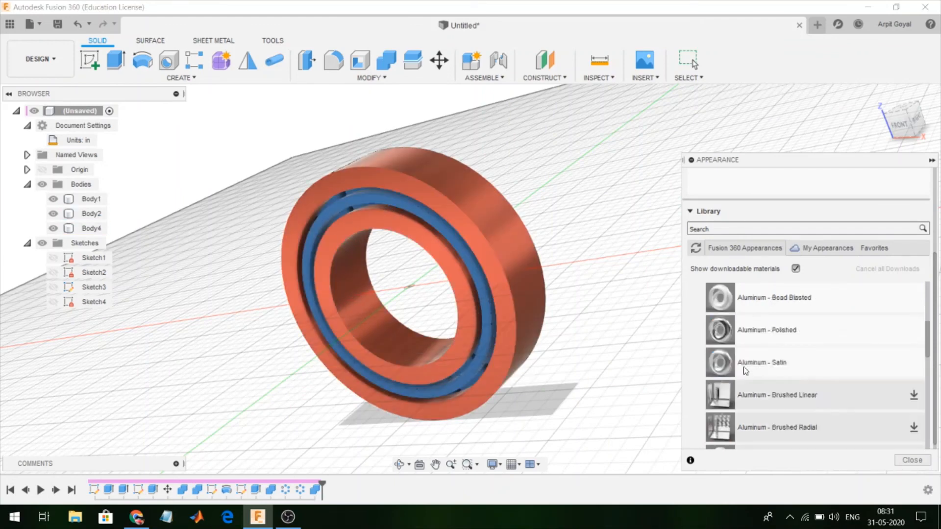
{"action": "scroll", "coordinate": [744, 370], "scroll_direction": "down", "scroll_amount": 5}
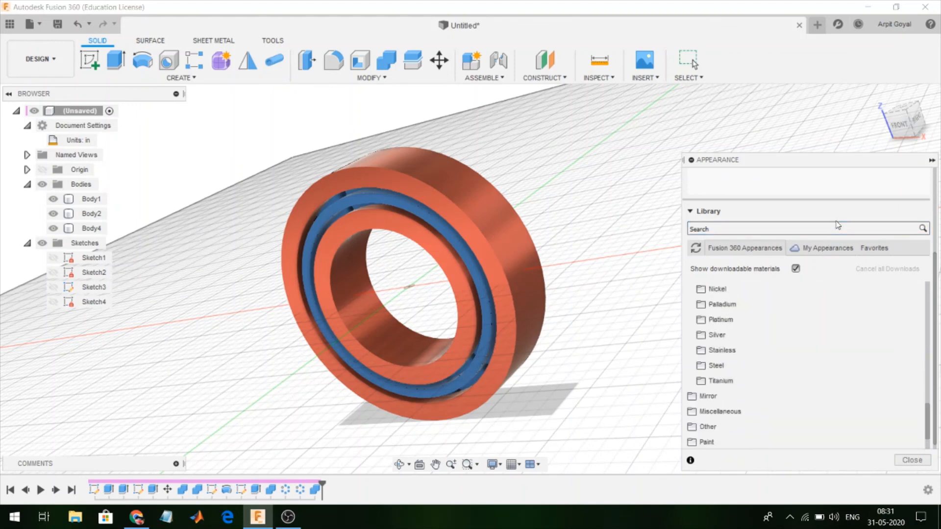
{"action": "left_click", "coordinate": [928, 161]}
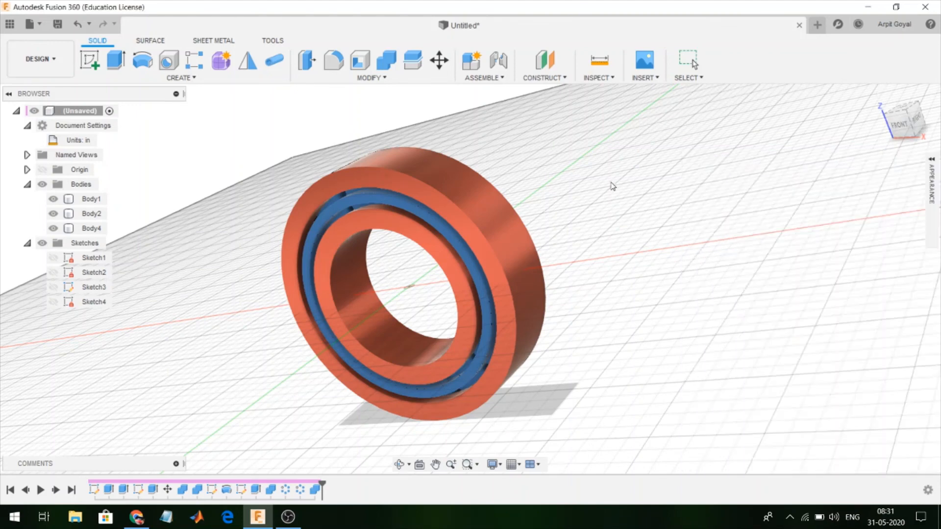
Switch to the Render workspace and set the scene background to Environment.
{"action": "left_click", "coordinate": [40, 58]}
{"action": "left_click", "coordinate": [30, 109]}
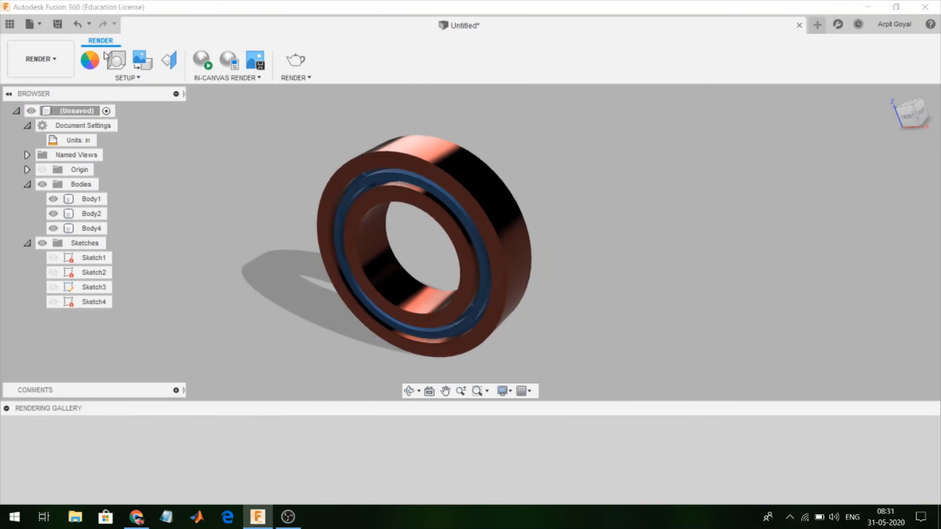
{"action": "left_click", "coordinate": [116, 61]}
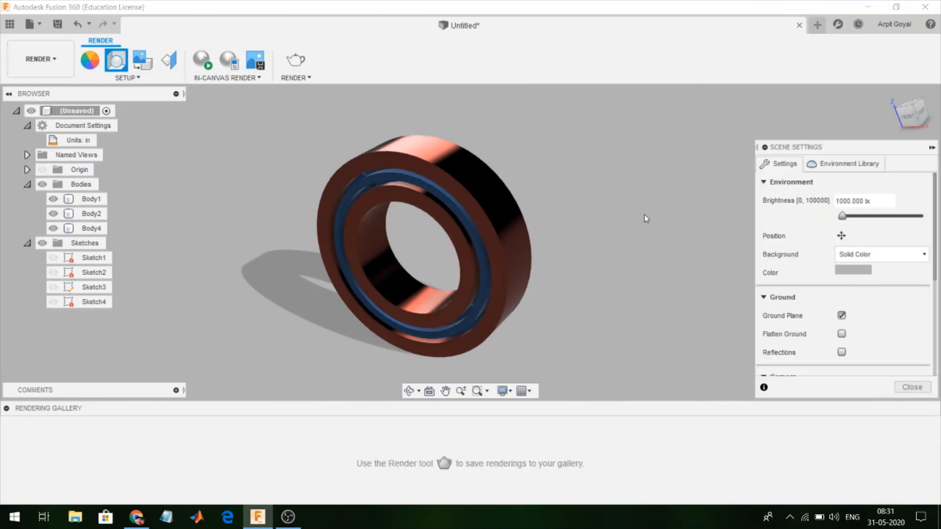
{"action": "left_click", "coordinate": [863, 254]}
{"action": "left_click", "coordinate": [858, 271]}
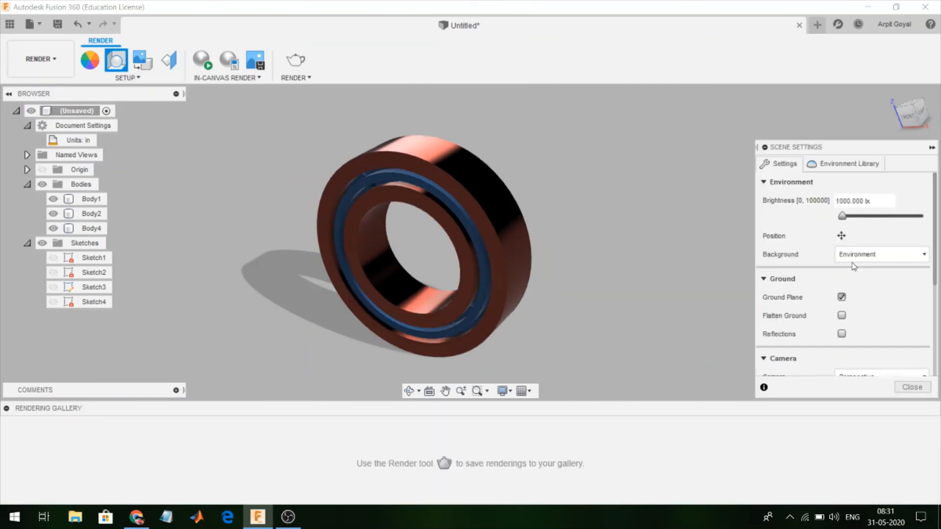
Apply the Dry lake bed environment to the scene and close the scene settings.
{"action": "left_click", "coordinate": [845, 167]}
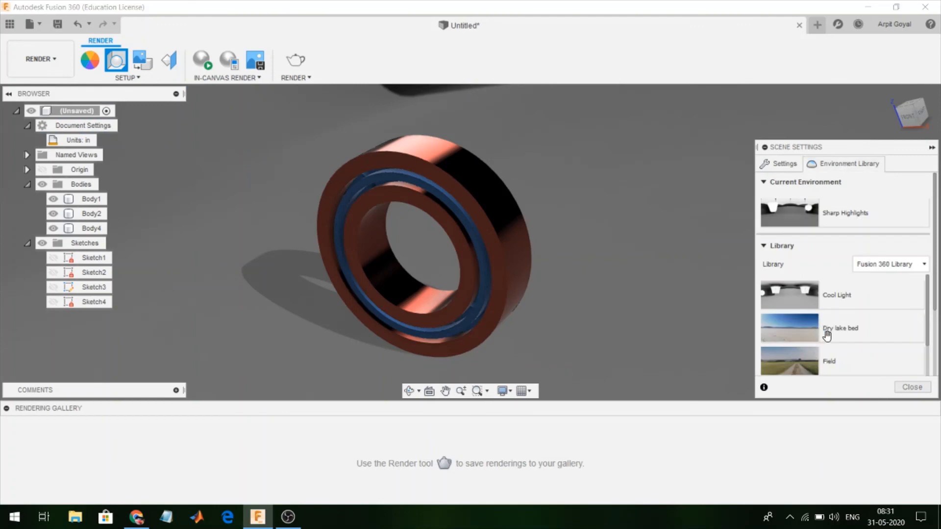
{"action": "scroll", "coordinate": [827, 337], "scroll_direction": "down", "scroll_amount": 5}
{"action": "scroll", "coordinate": [827, 334], "scroll_direction": "up", "scroll_amount": 5}
{"action": "left_click_drag", "start_coordinate": [828, 333], "coordinate": [583, 290]}
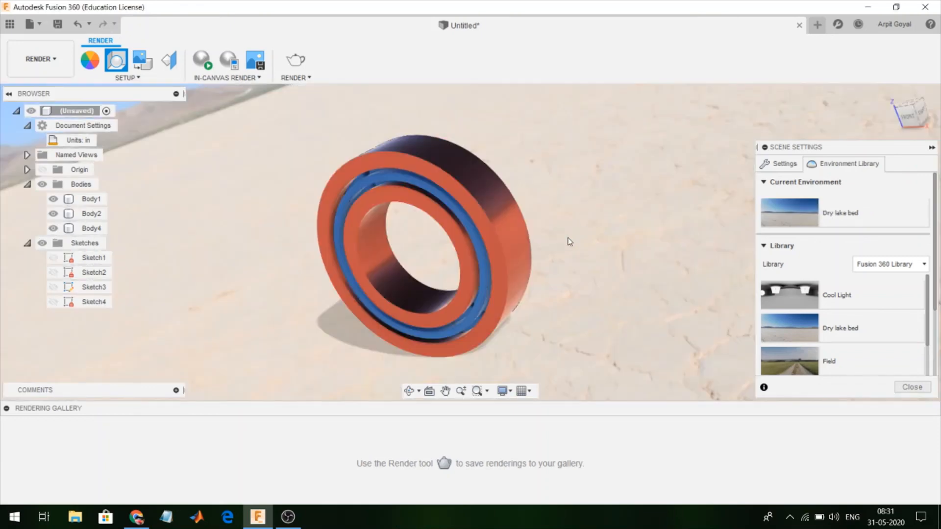
{"action": "scroll", "coordinate": [546, 207], "scroll_direction": "up", "scroll_amount": 2}
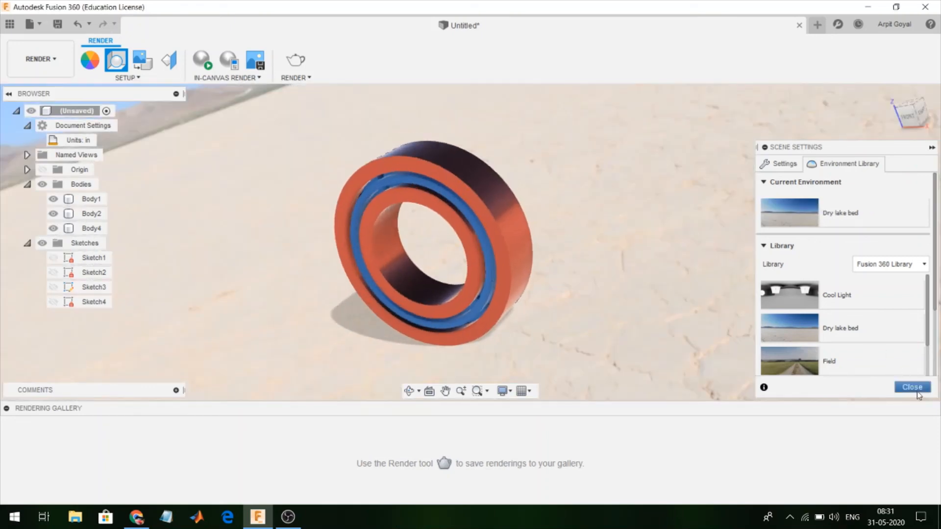
{"action": "left_click", "coordinate": [912, 387]}
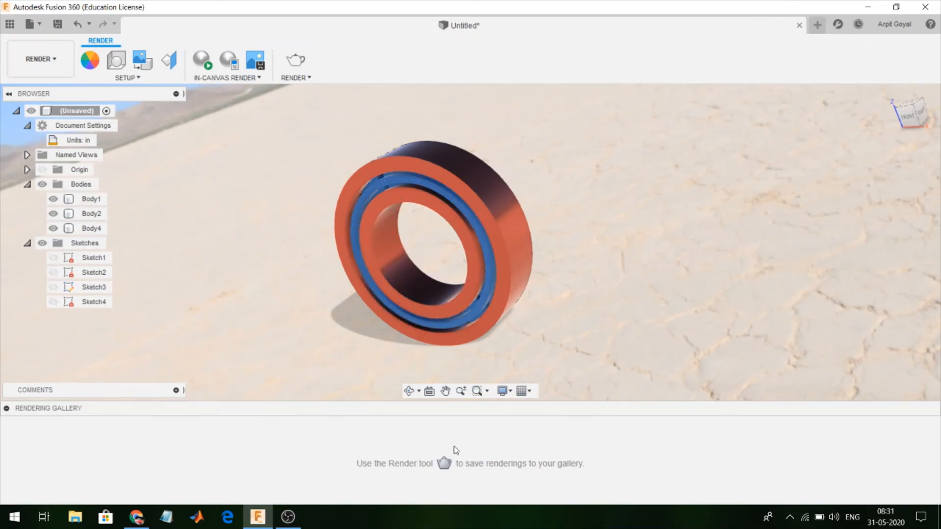